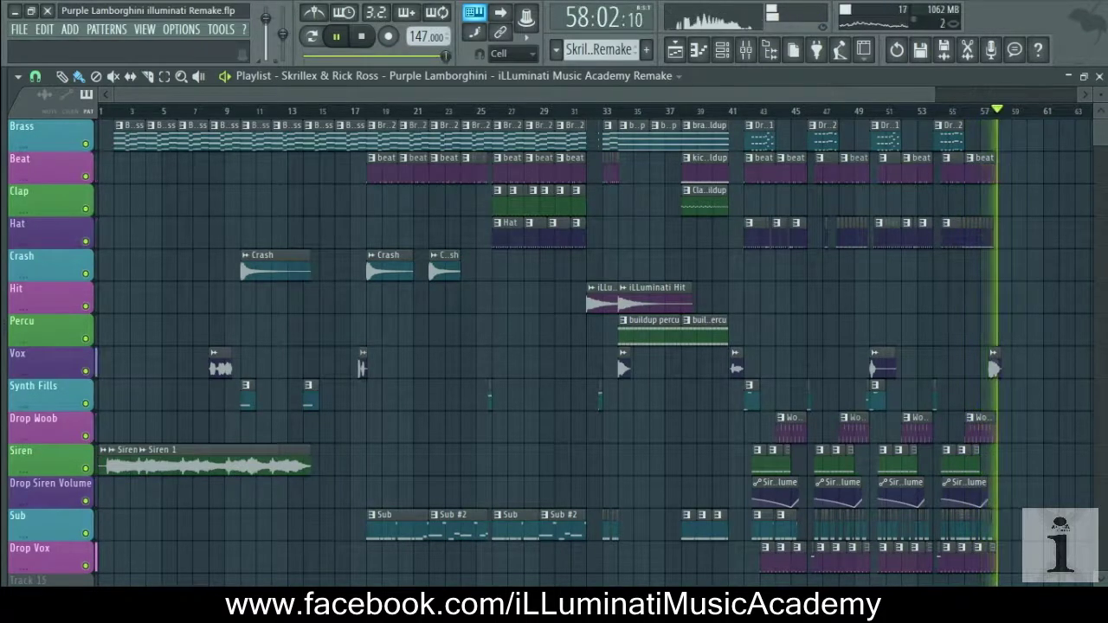
- Stop the full-song playback, solo the Brass track and play it from bar 2 in the playlist
{"action": "key", "text": "space"}
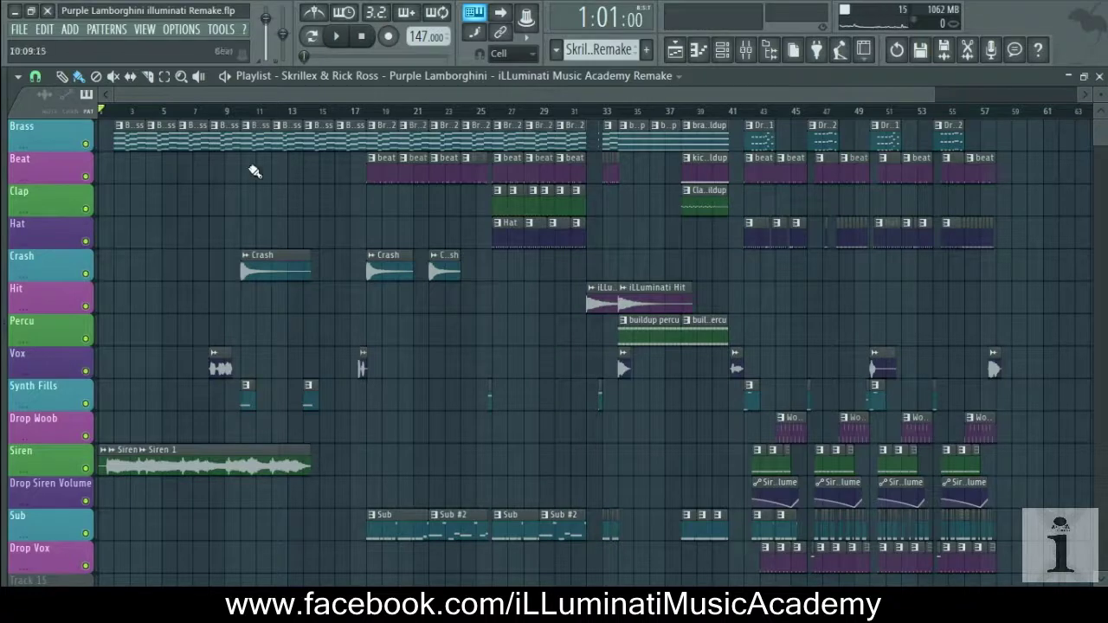
{"action": "right_click", "coordinate": [86, 144]}
{"action": "key", "text": "space"}
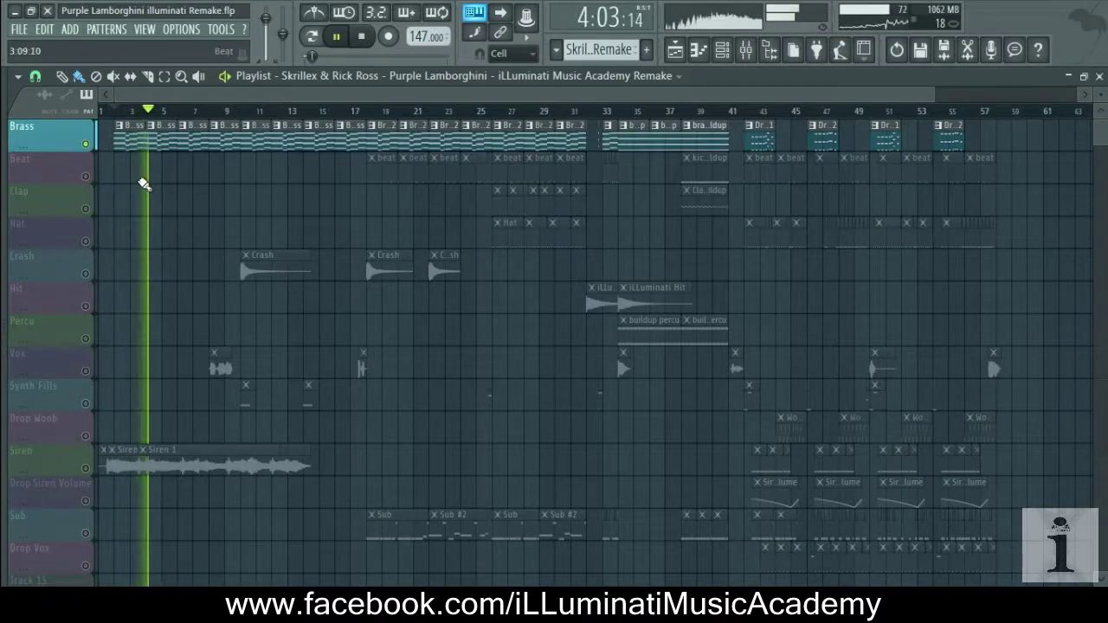
{"action": "key", "text": "space"}
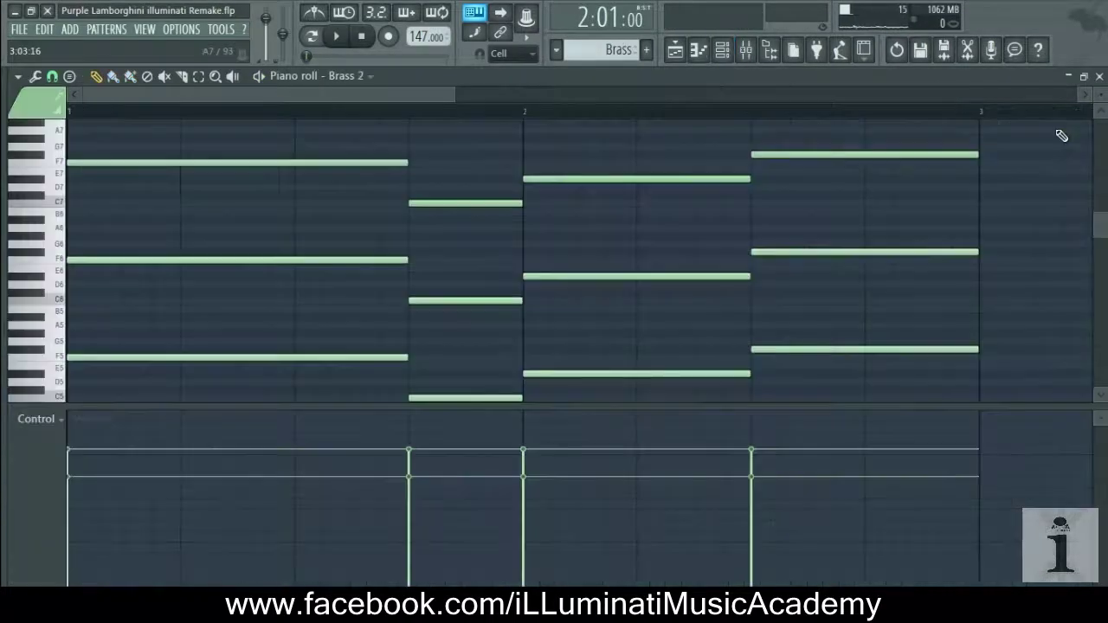
- Play the song while viewing the Brass pattern's Brass 2 notes in the piano roll, and return to the playlist
{"action": "key", "text": "space"}
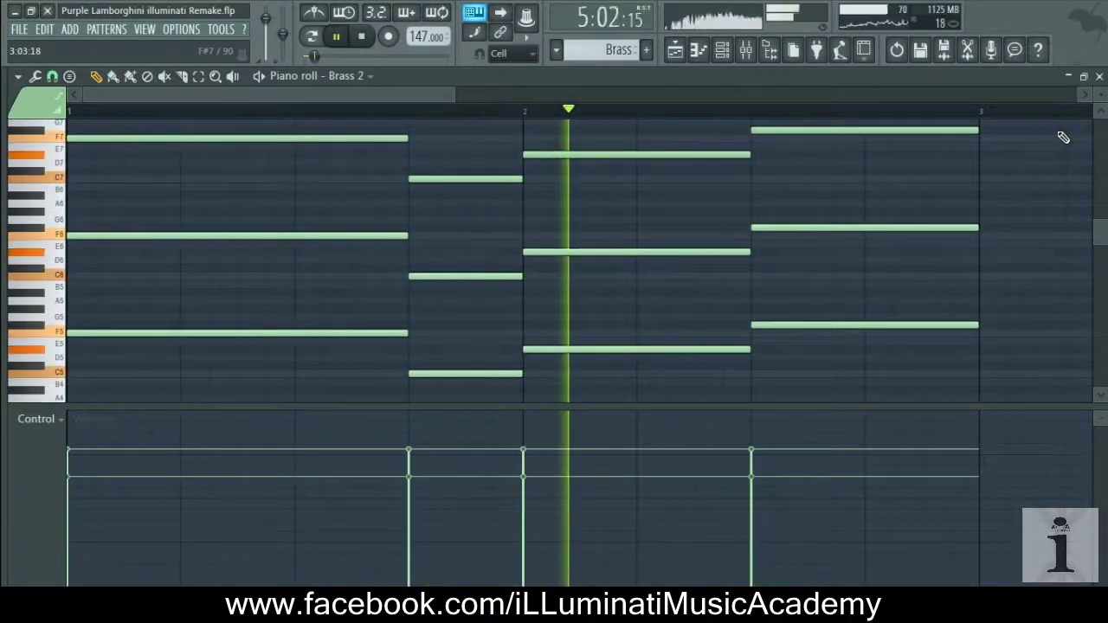
{"action": "key", "text": "space"}
{"action": "left_click", "coordinate": [1099, 77]}
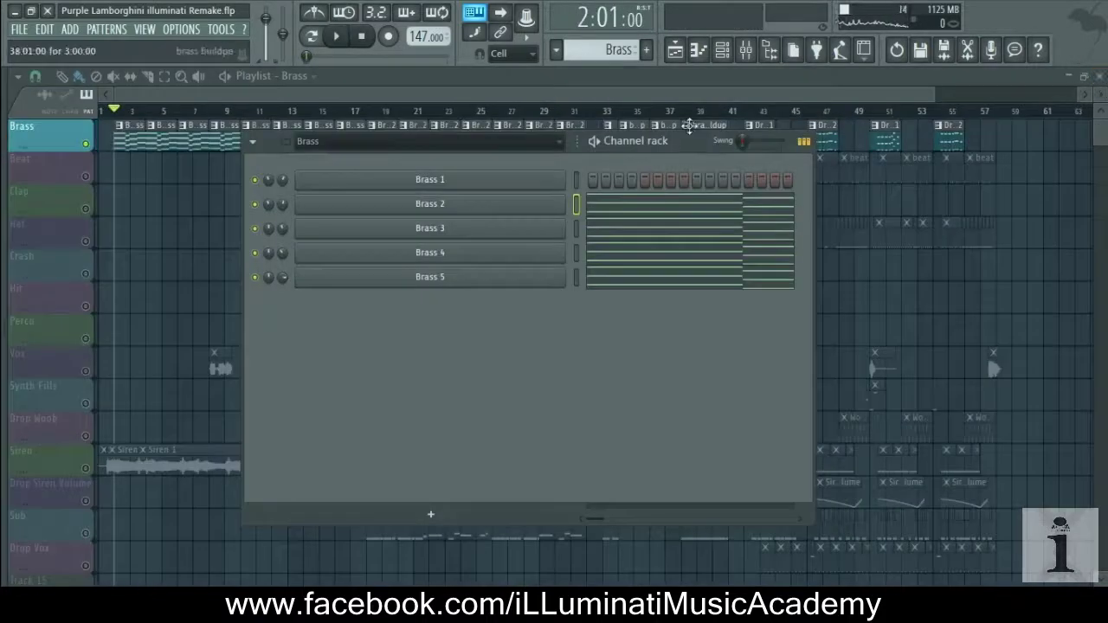
{"action": "key", "text": "F6"}
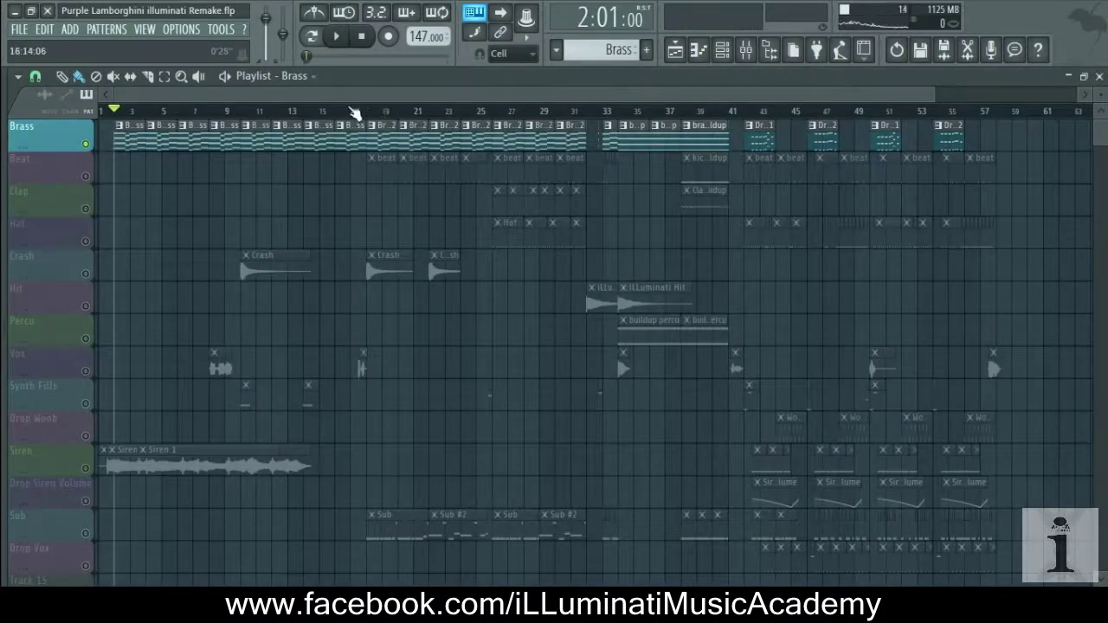
- Play the Brass track from bar 18 and audition the Brass #2 pattern with its Brass 2 notes open in the piano roll
{"action": "left_click", "coordinate": [374, 110]}
{"action": "key", "text": "space"}
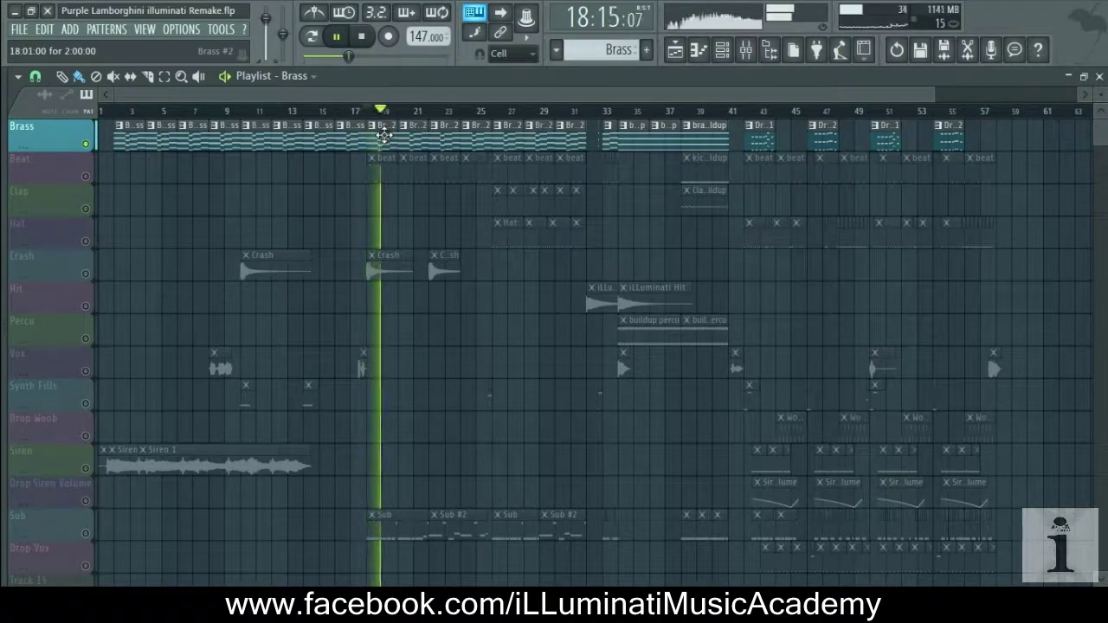
{"action": "key", "text": "space"}
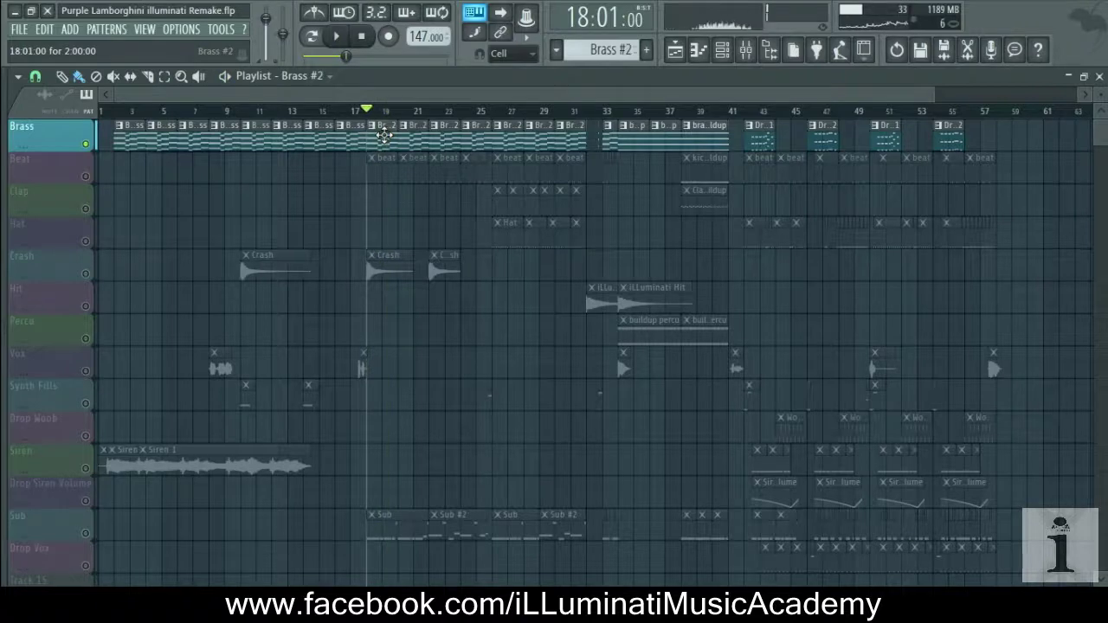
{"action": "double_click", "coordinate": [384, 134]}
{"action": "key", "text": "space"}
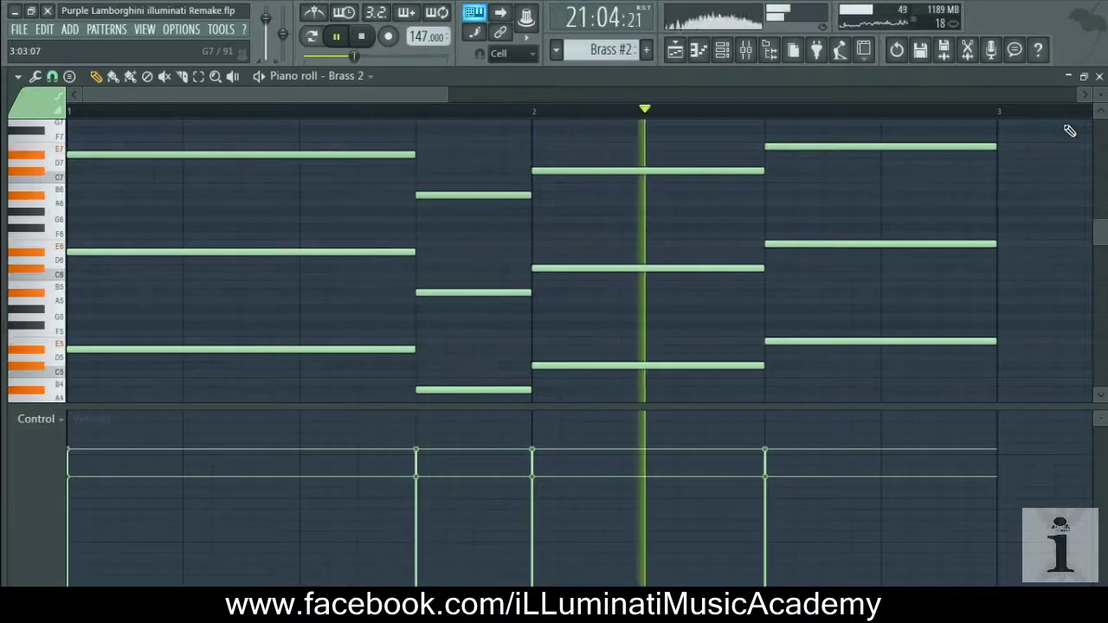
{"action": "key", "text": "space"}
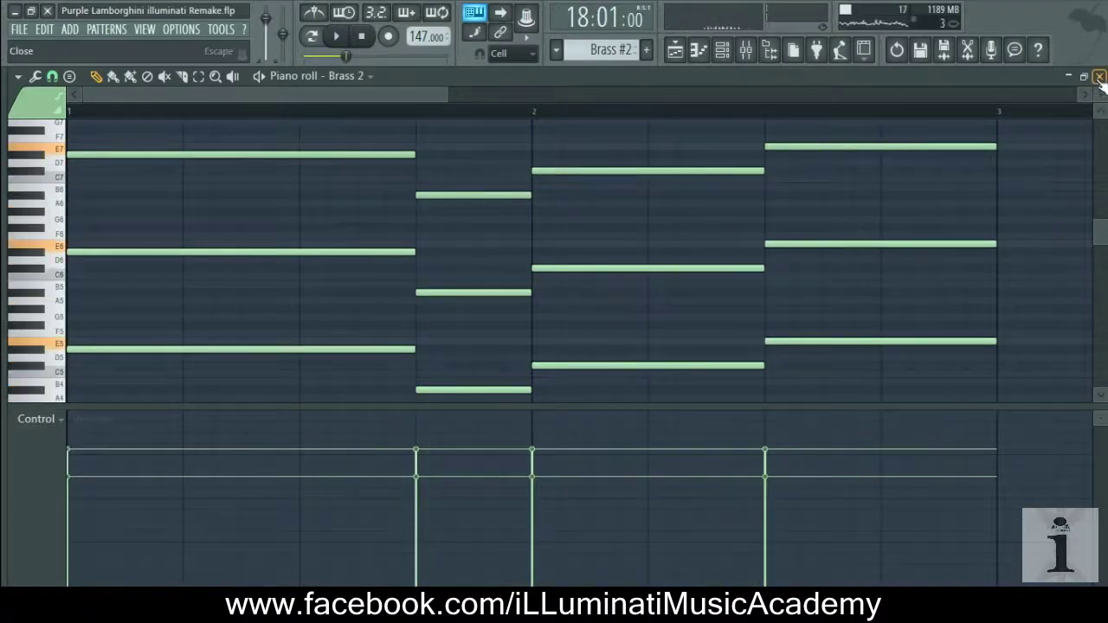
{"action": "left_click", "coordinate": [1098, 77]}
{"action": "key", "text": "F6"}
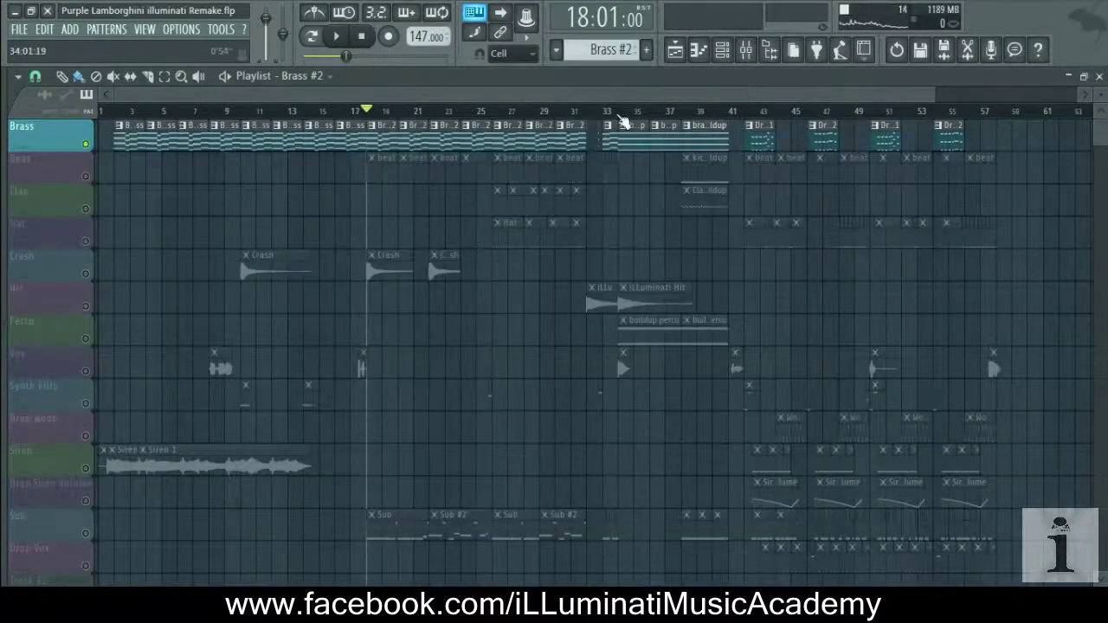
- Play the Brass track from bar 32 and audition the brass buildup pattern's Brass 3 notes in pattern mode
{"action": "key", "text": "space"}
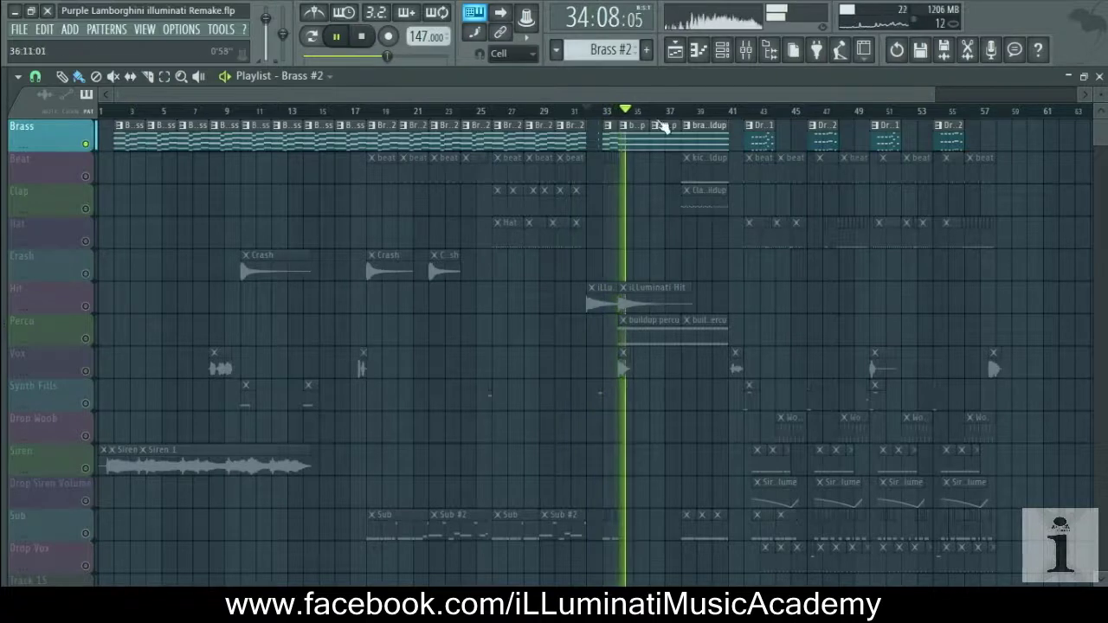
{"action": "key", "text": "space"}
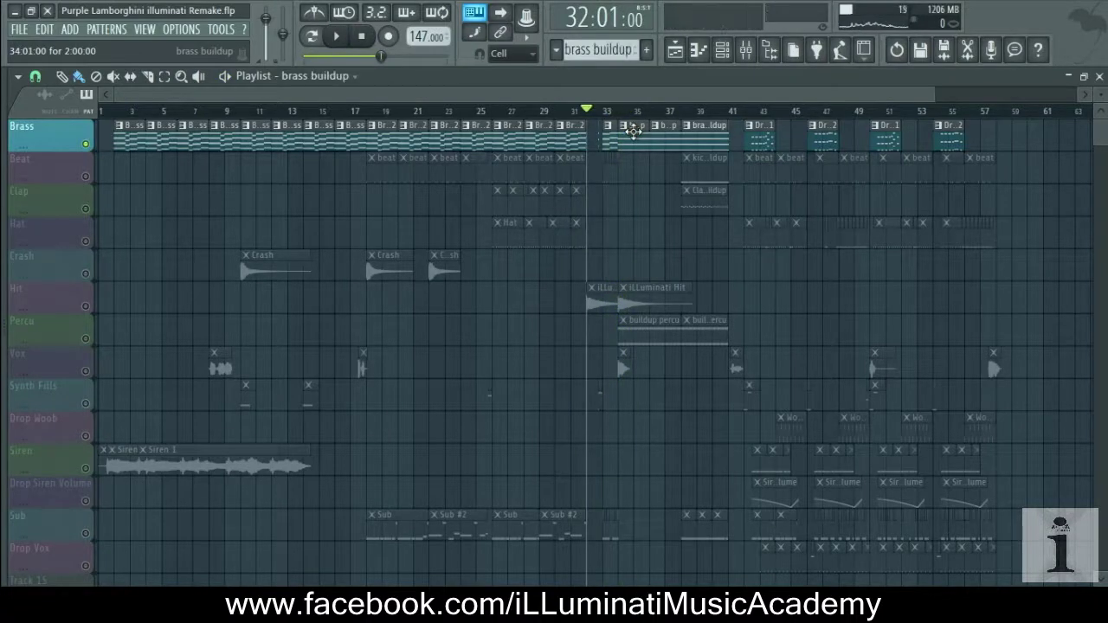
{"action": "double_click", "coordinate": [634, 131]}
{"action": "left_click_drag", "start_coordinate": [199, 95], "coordinate": [756, 94]}
{"action": "key", "text": "space"}
{"action": "key", "text": "space"}
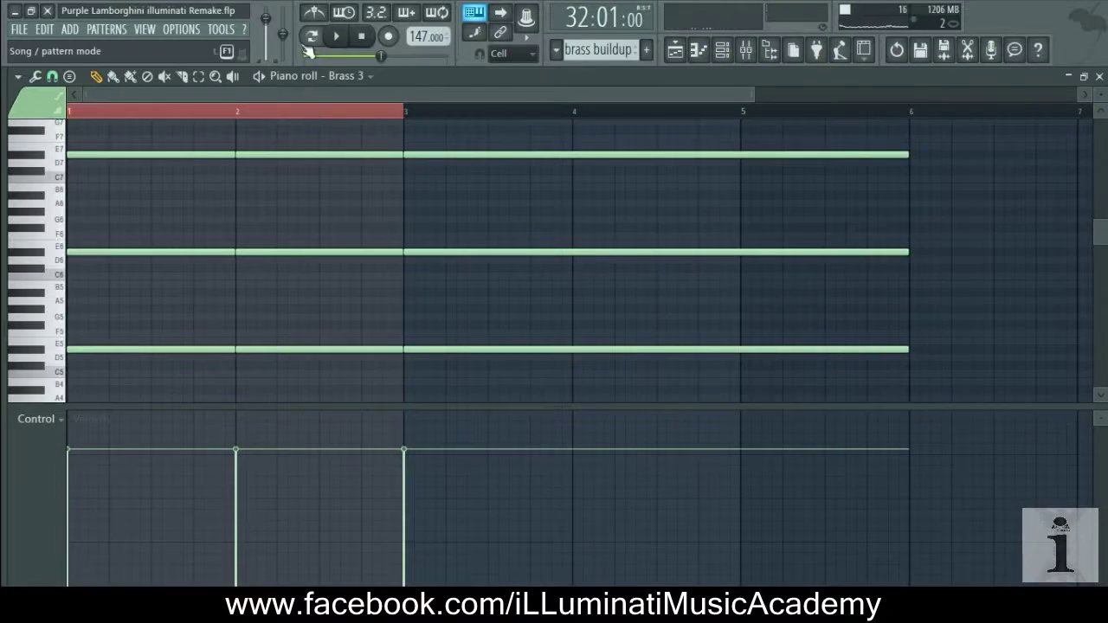
{"action": "left_click", "coordinate": [336, 37]}
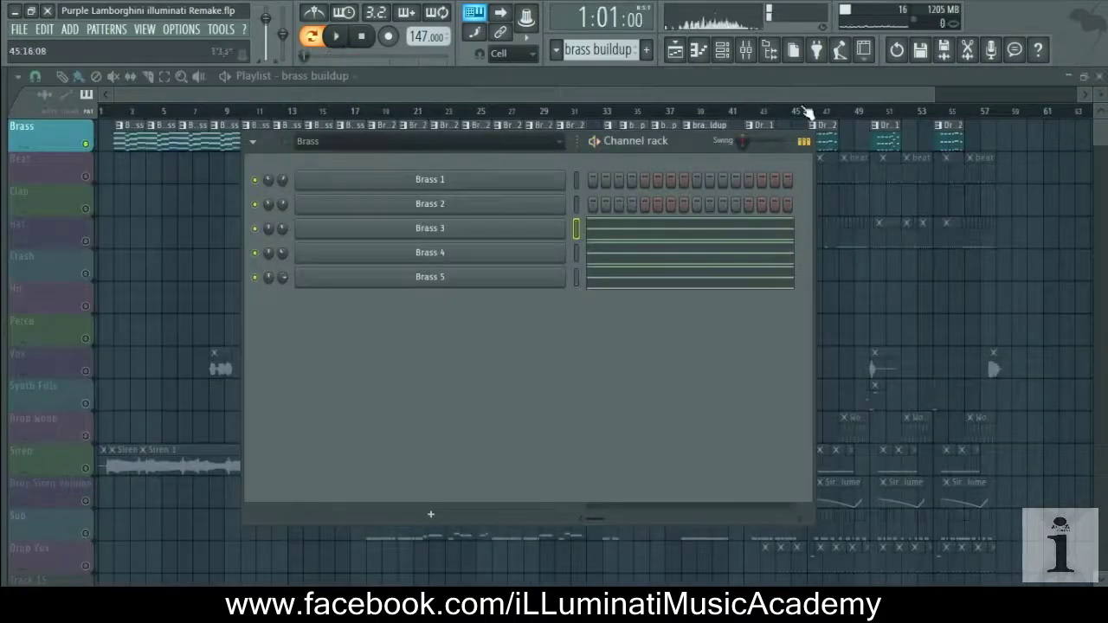
{"action": "left_click", "coordinate": [714, 86]}
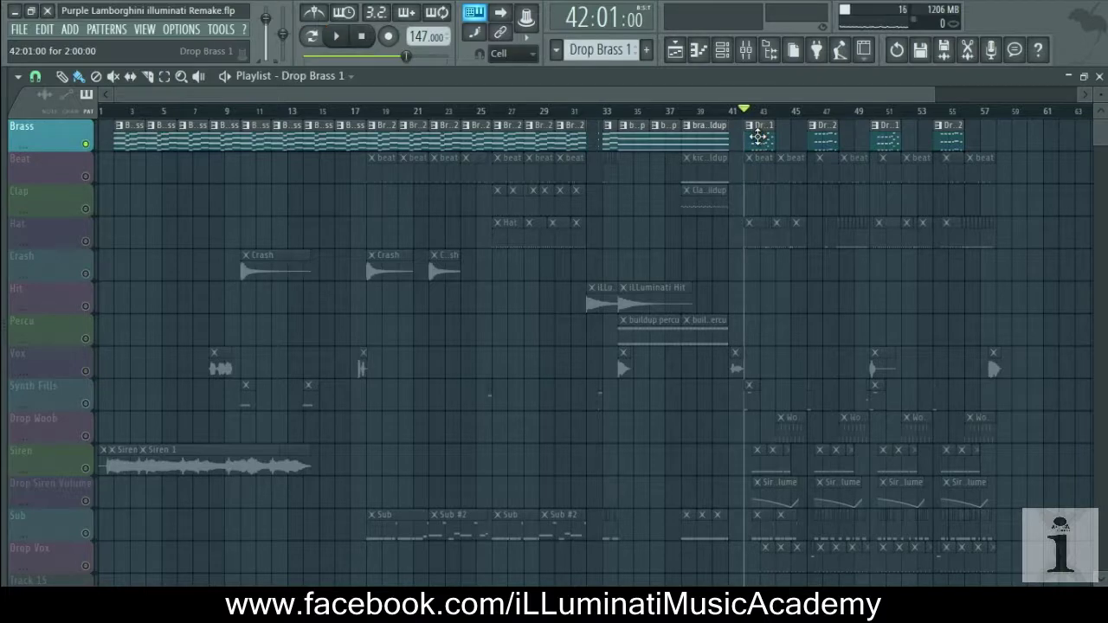
- Play the brass drop from bar 42 and audition the Drop Brass 1 pattern with its Brass 1 notes fully shown in the piano roll
{"action": "key", "text": "space"}
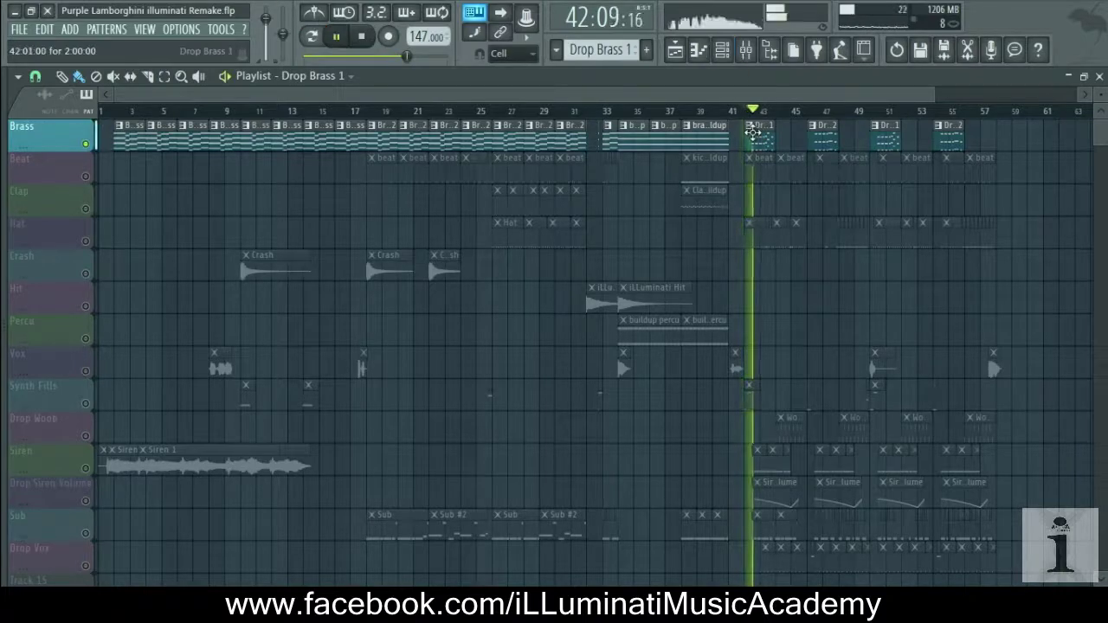
{"action": "double_click", "coordinate": [758, 138]}
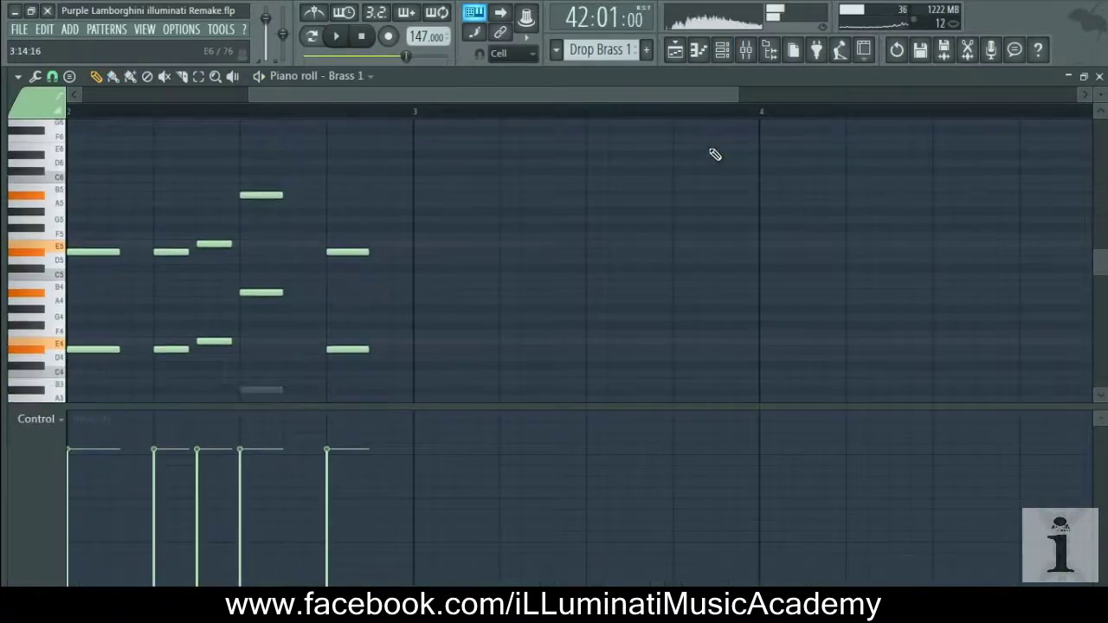
{"action": "left_click_drag", "start_coordinate": [251, 95], "coordinate": [98, 98]}
{"action": "scroll", "coordinate": [839, 229], "scroll_direction": "down", "scroll_amount": 2}
{"action": "scroll", "coordinate": [840, 229], "scroll_direction": "up", "scroll_amount": 2}
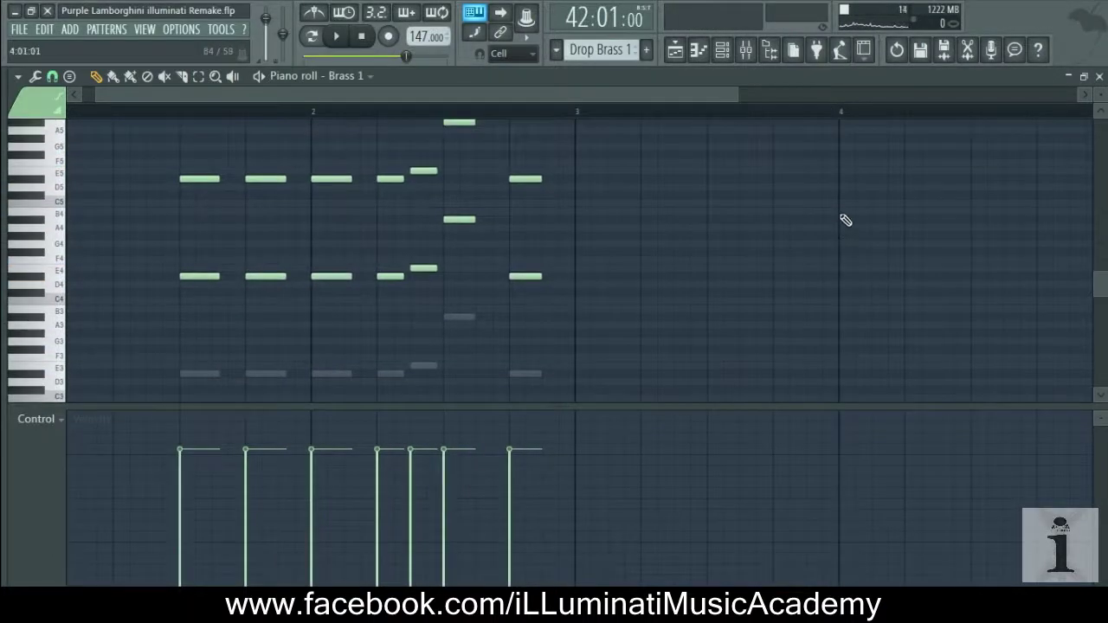
{"action": "left_click_drag", "start_coordinate": [1100, 94], "coordinate": [1100, 102]}
{"action": "key", "text": "space"}
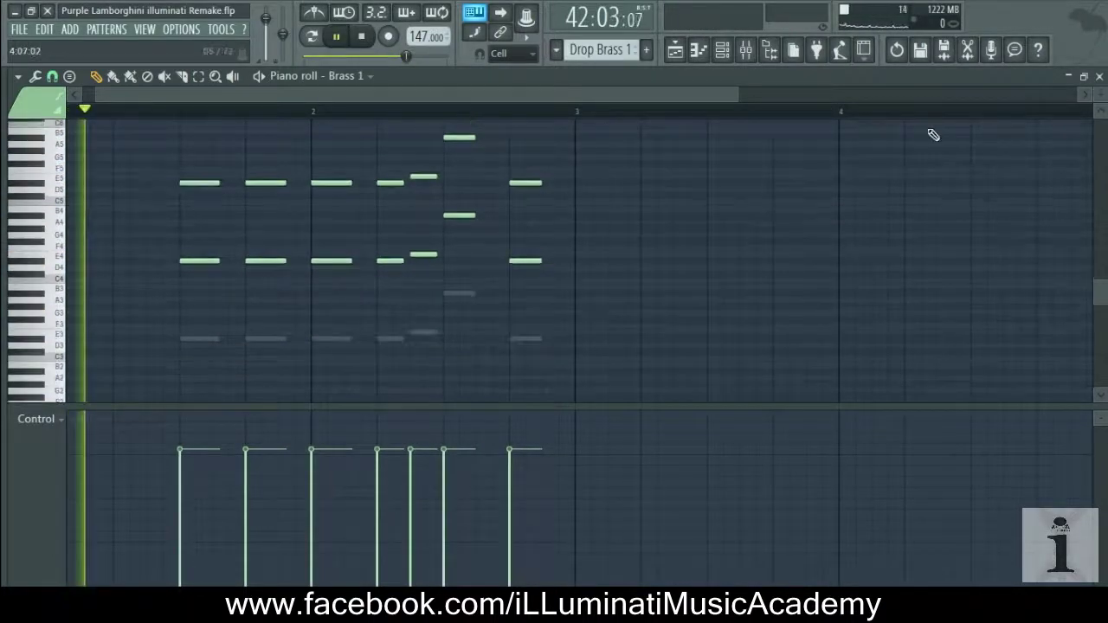
{"action": "left_click_drag", "start_coordinate": [646, 93], "coordinate": [621, 93]}
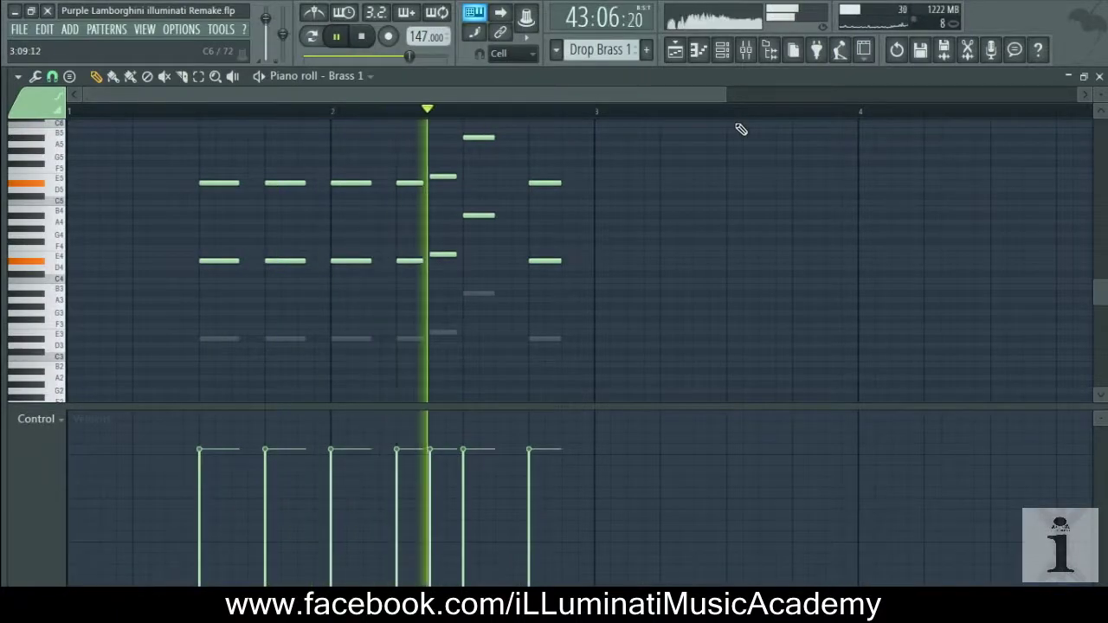
{"action": "key", "text": "space"}
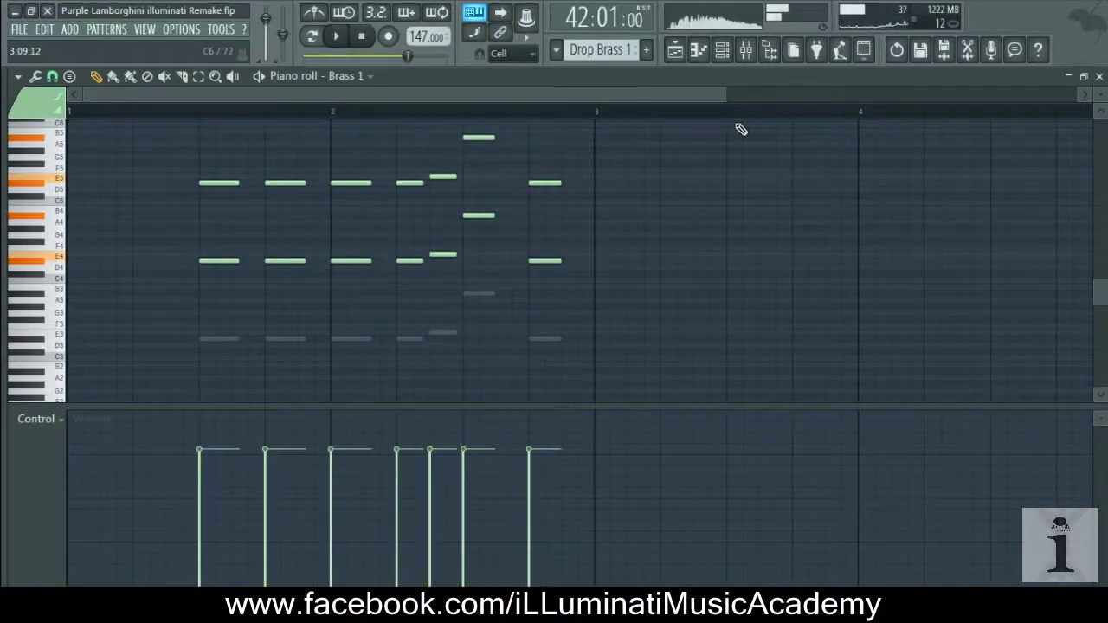
{"action": "left_click", "coordinate": [1099, 77]}
{"action": "key", "text": "F6"}
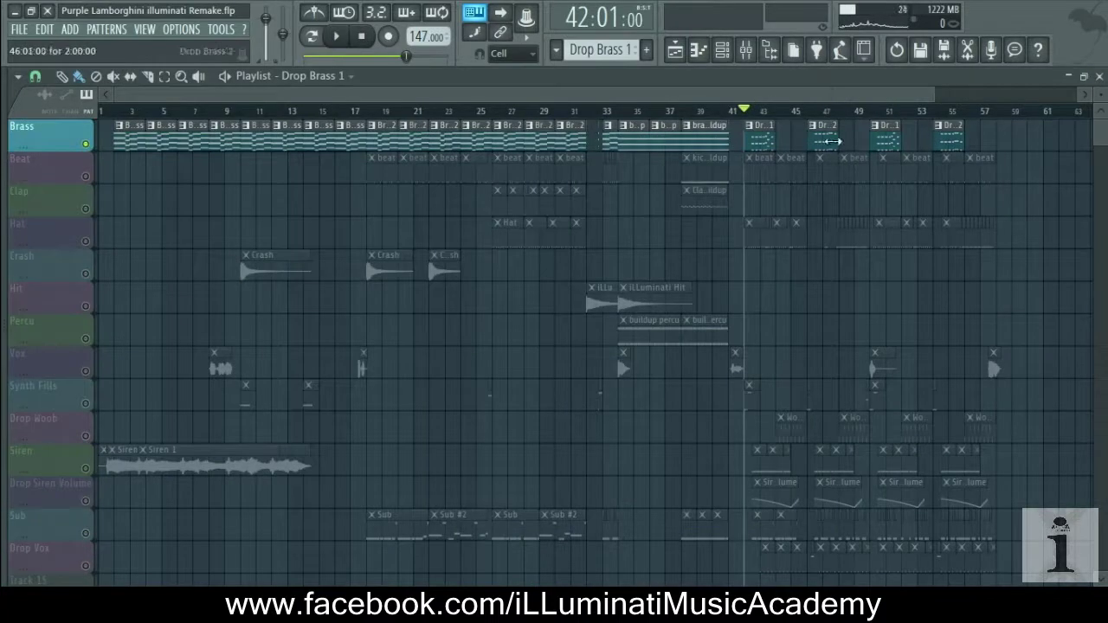
- Audition the Drop Brass 2 pattern's Brass 1 notes in pattern mode and return to the playlist
{"action": "left_click", "coordinate": [725, 59]}
{"action": "left_click", "coordinate": [667, 180]}
{"action": "key", "text": "space"}
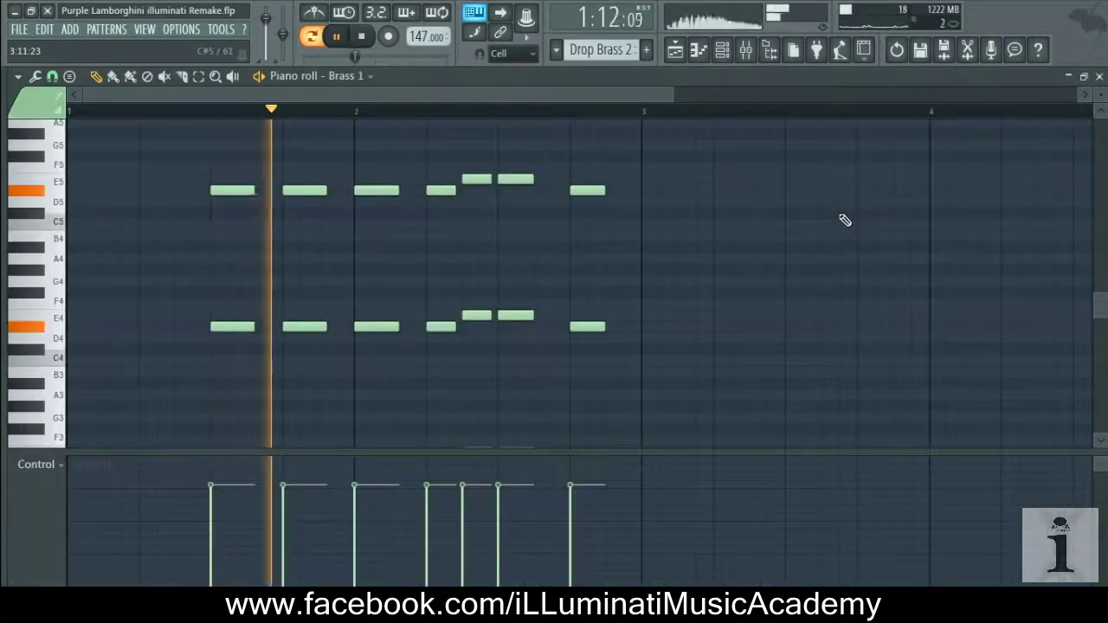
{"action": "scroll", "coordinate": [845, 221], "scroll_direction": "down", "scroll_amount": 1}
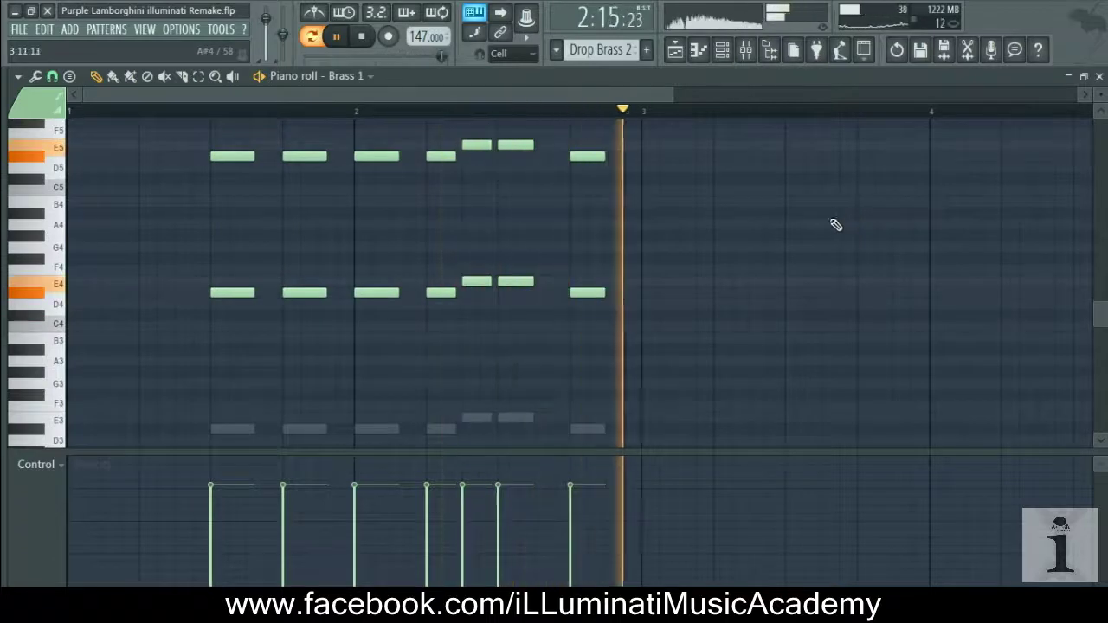
{"action": "key", "text": "space"}
{"action": "left_click", "coordinate": [1099, 76]}
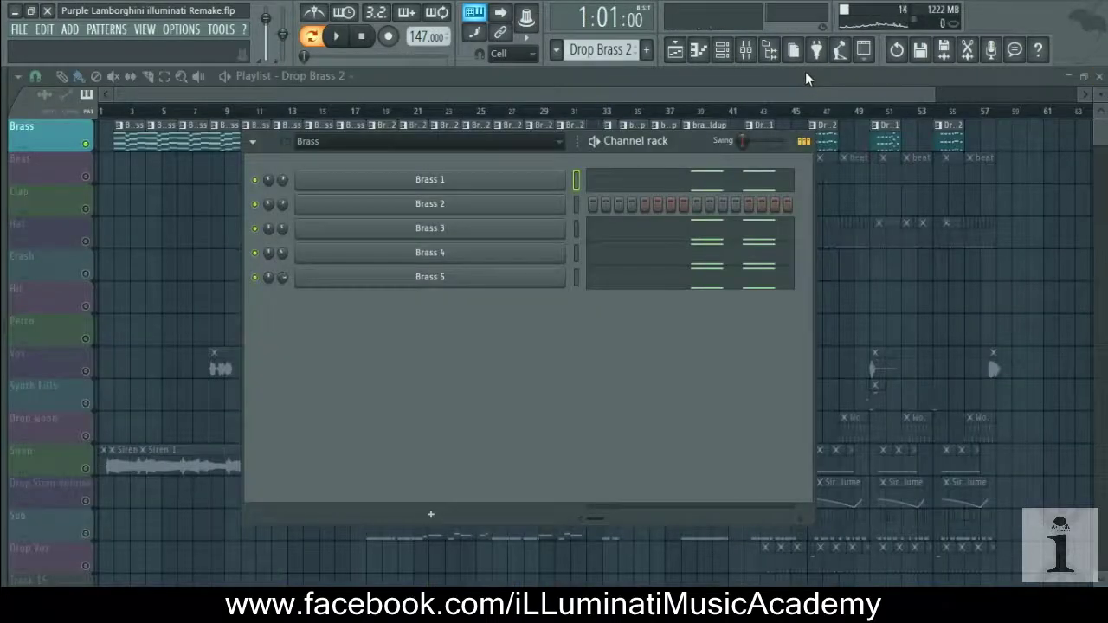
{"action": "key", "text": "F6"}
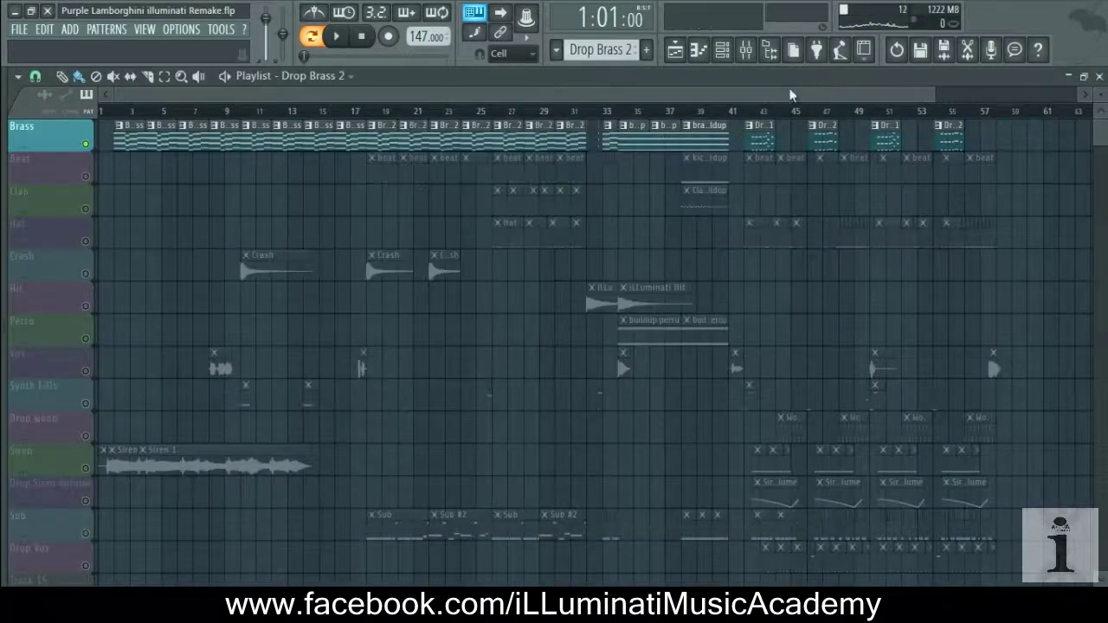
- Solo the Beat track and play it from bar 18
{"action": "left_click", "coordinate": [89, 179]}
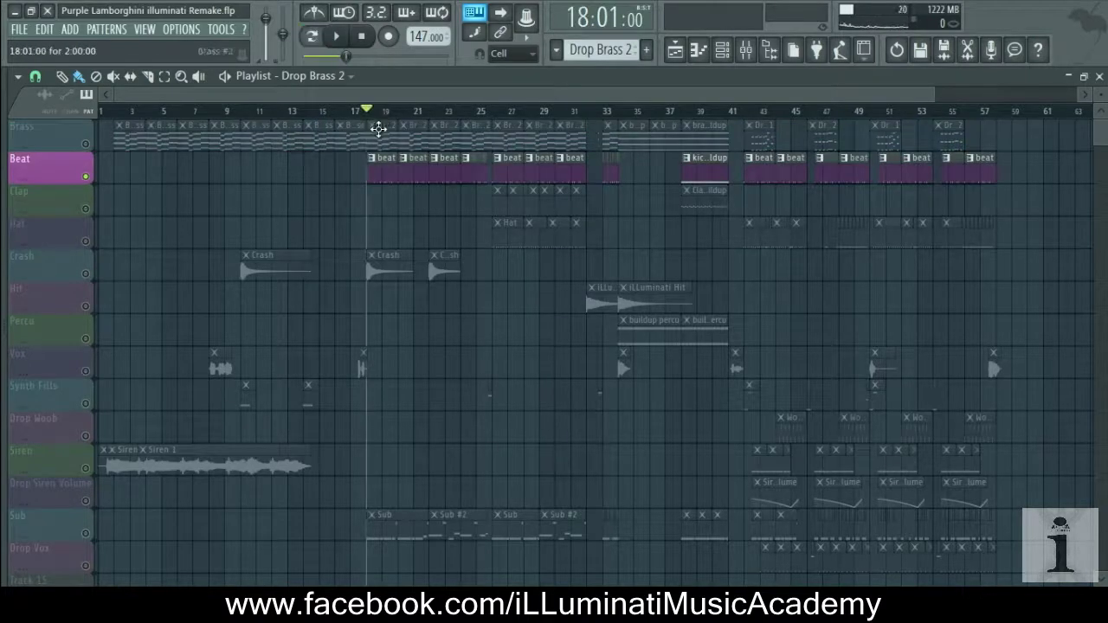
{"action": "key", "text": "space"}
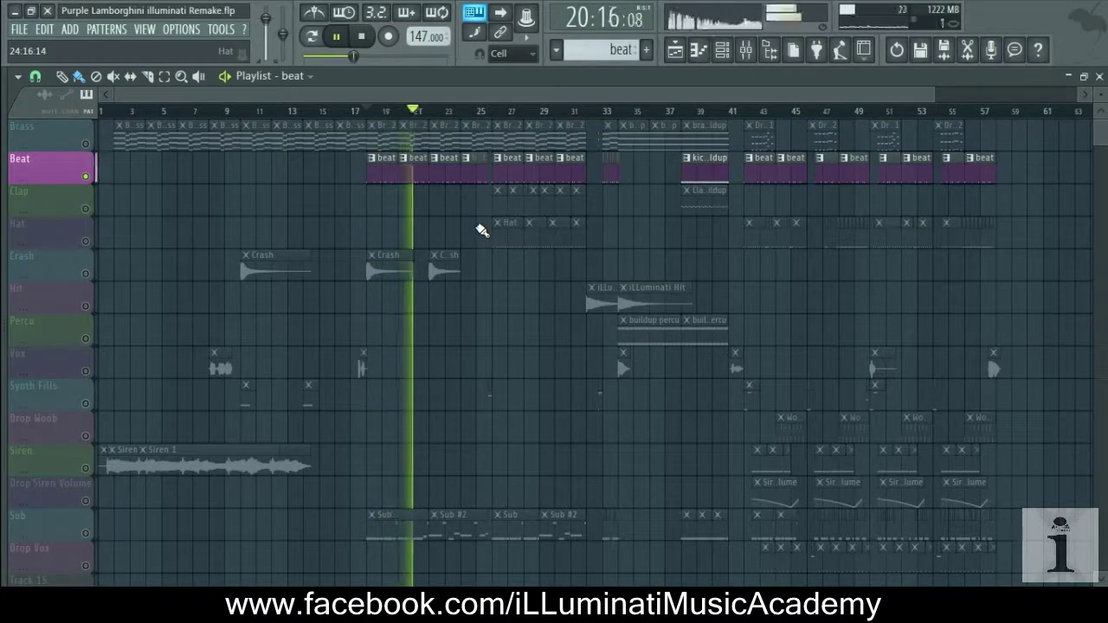
{"action": "key", "text": "space"}
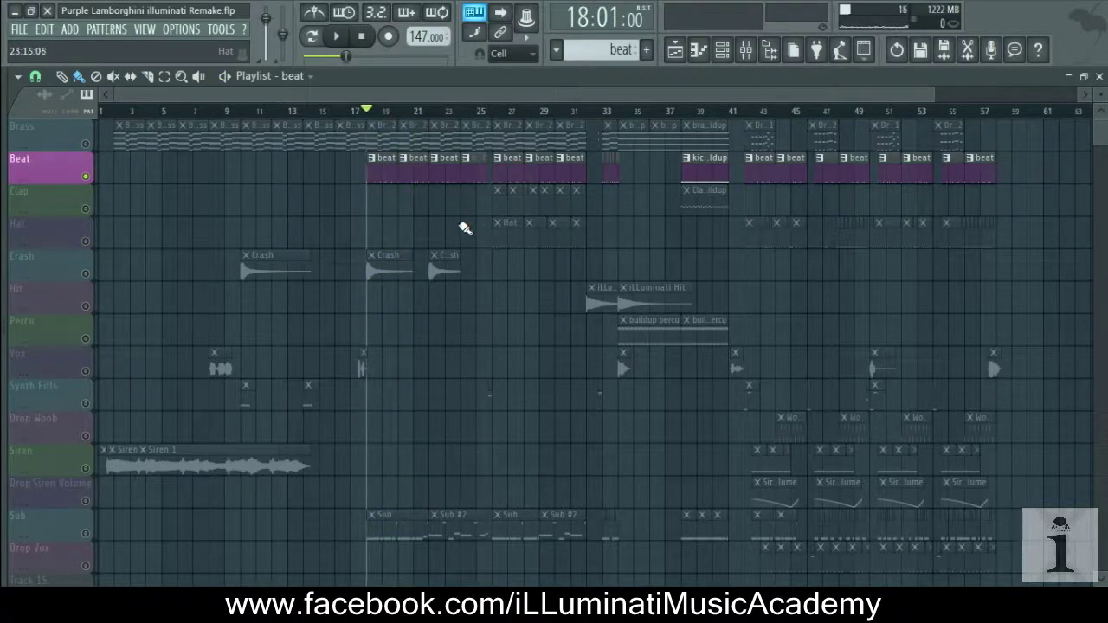
- Play the soloed Beat track's short section at bar 33 and its kick buildup from bar 38
{"action": "key", "text": "space"}
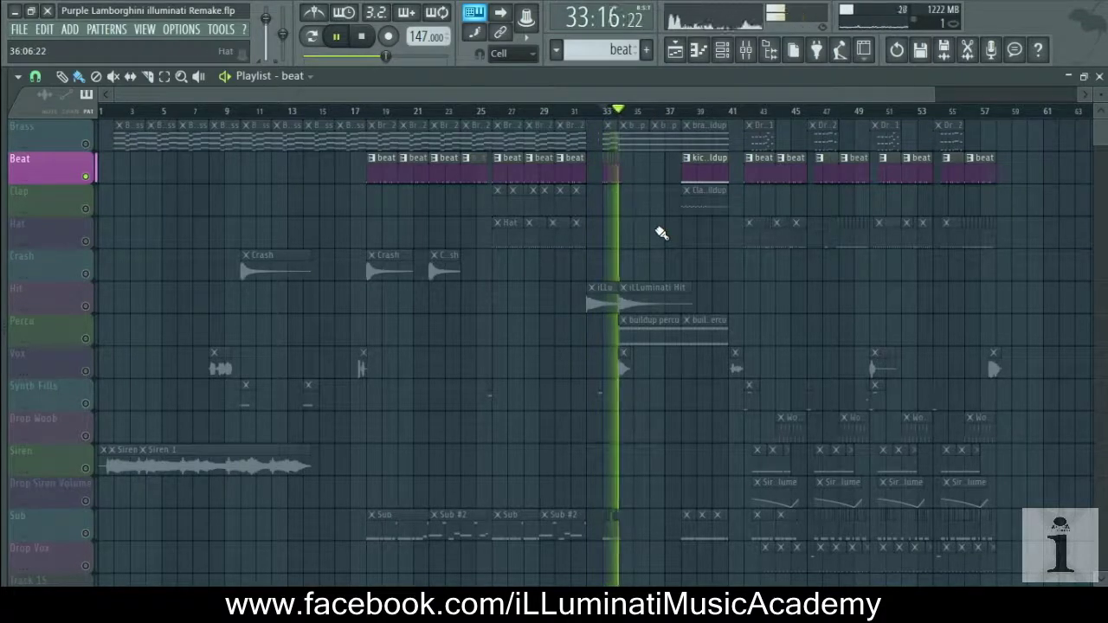
{"action": "key", "text": "space"}
{"action": "key", "text": "space"}
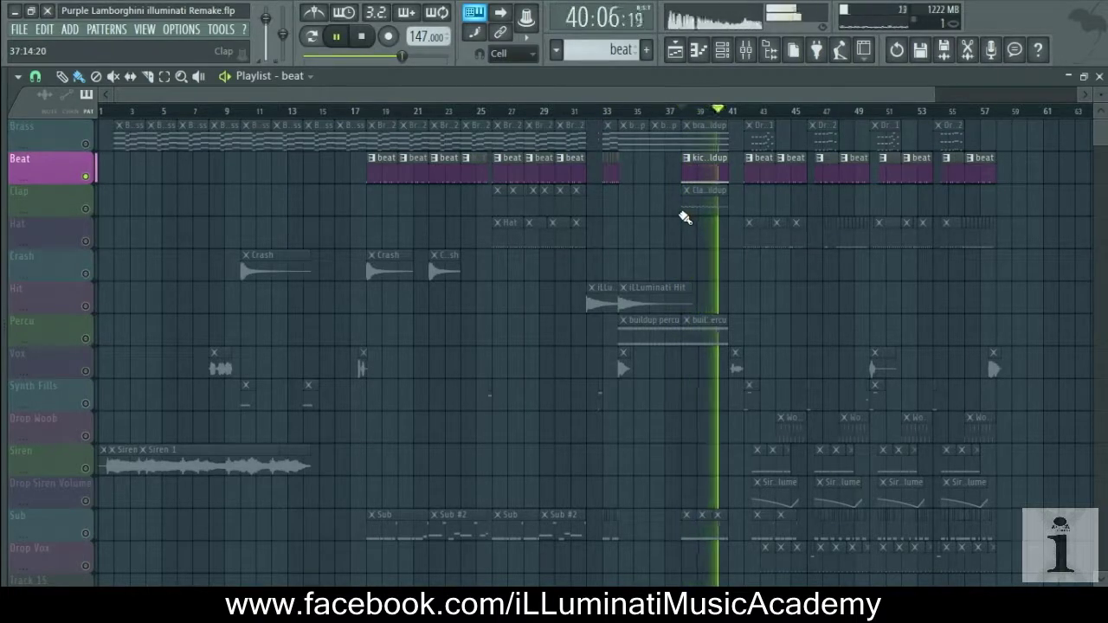
{"action": "key", "text": "space"}
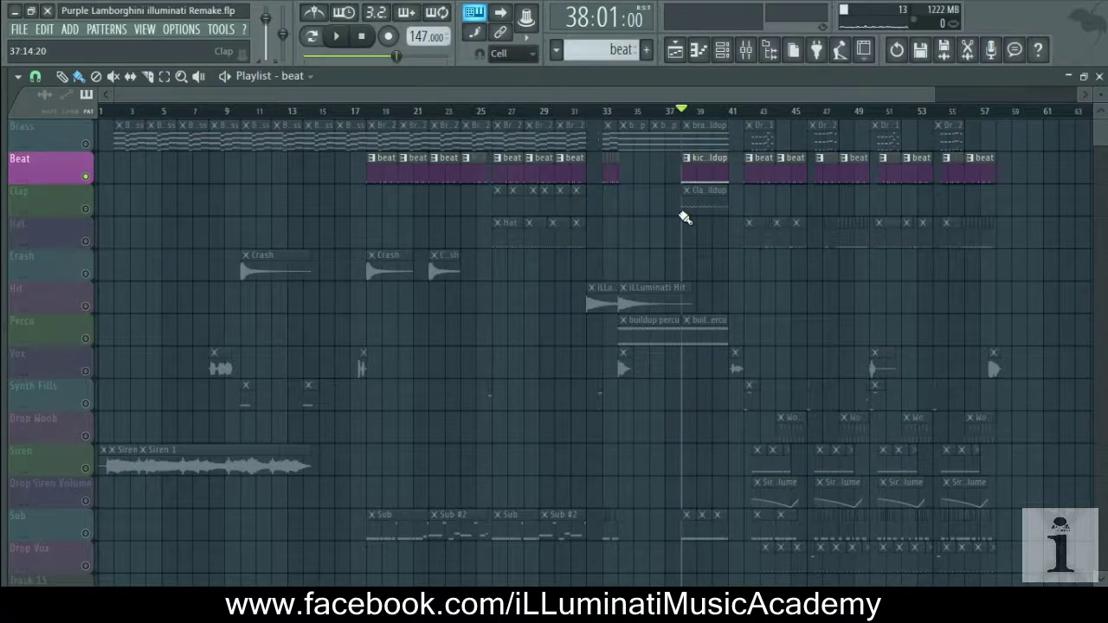
- Solo the Clap track and play its section from bar 26 and its buildup from bar 38
{"action": "left_click", "coordinate": [97, 208]}
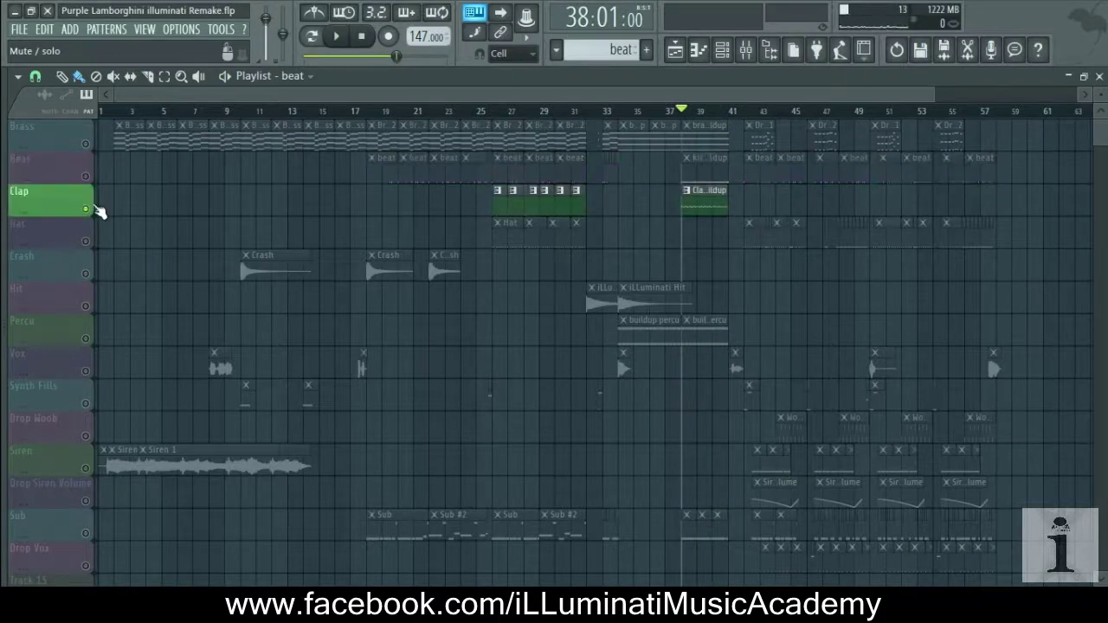
{"action": "key", "text": "space"}
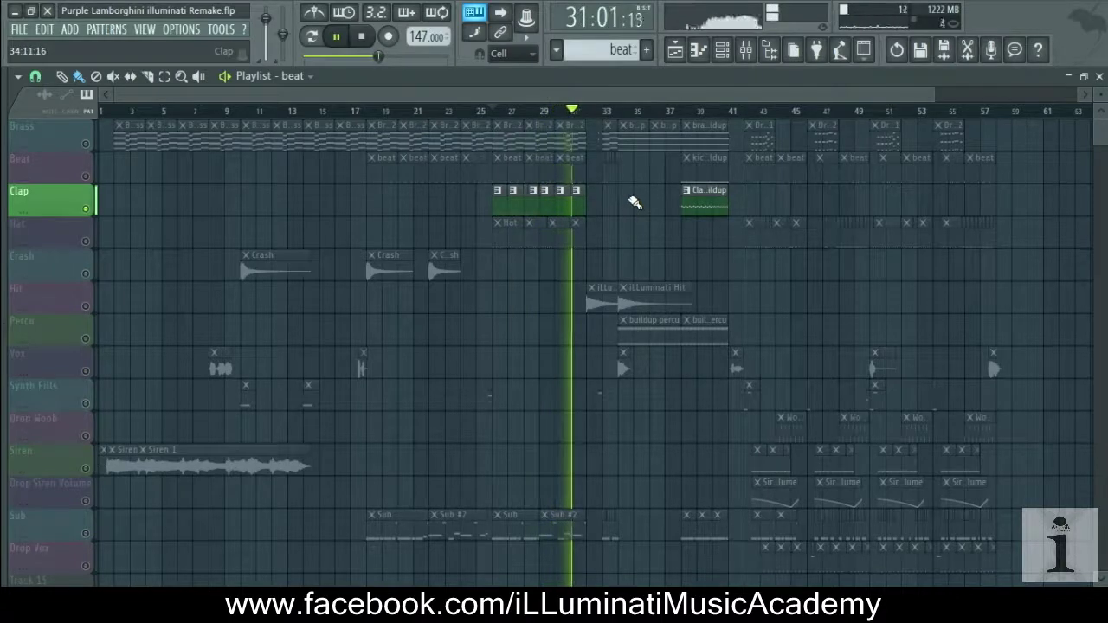
{"action": "key", "text": "space"}
{"action": "key", "text": "space"}
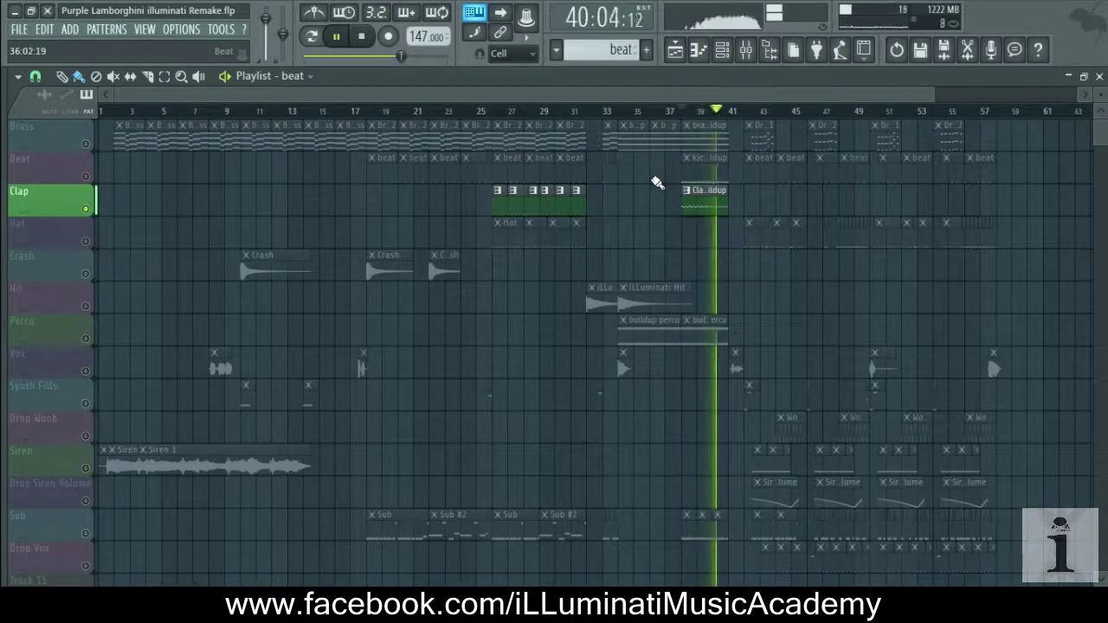
{"action": "key", "text": "space"}
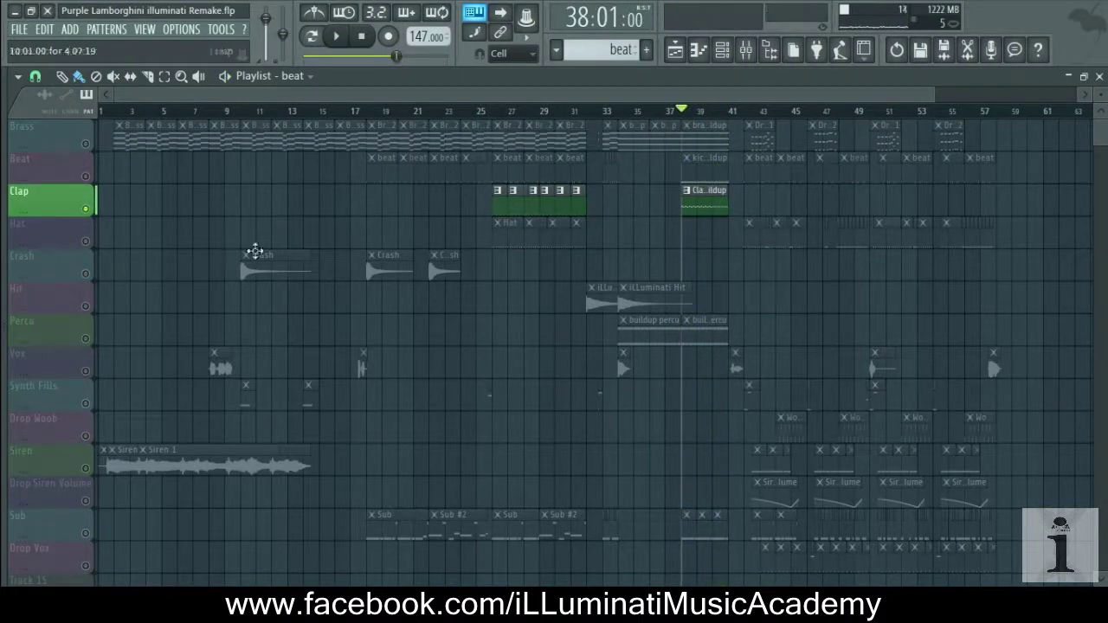
- Solo the Hat track and play it from bar 26 and again from the drop at bar 42
{"action": "left_click", "coordinate": [96, 241]}
{"action": "key", "text": "space"}
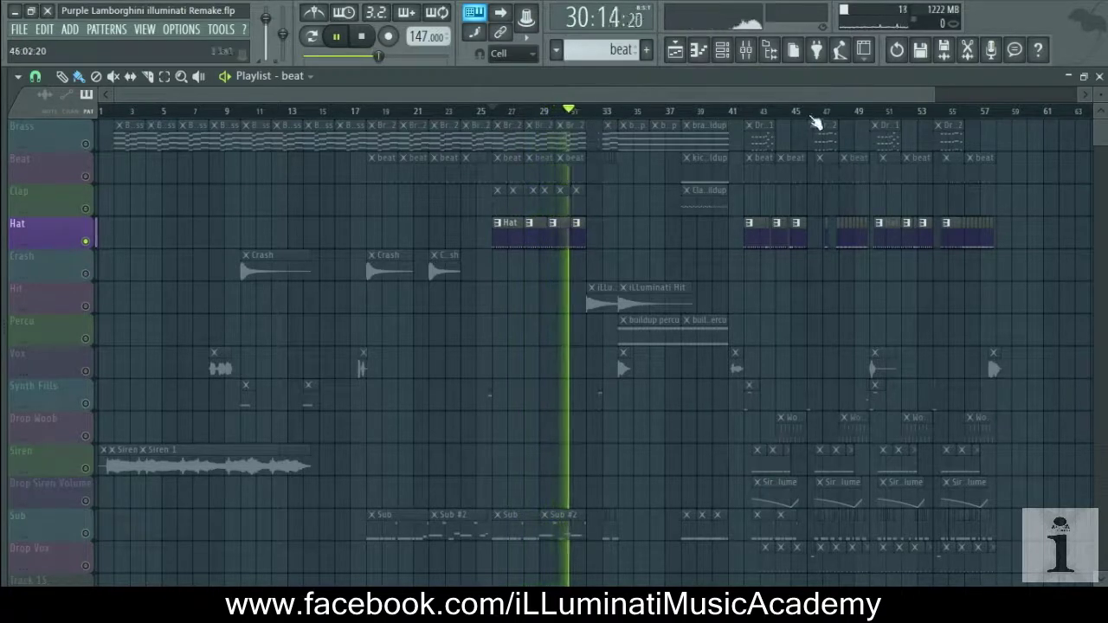
{"action": "left_click", "coordinate": [751, 114]}
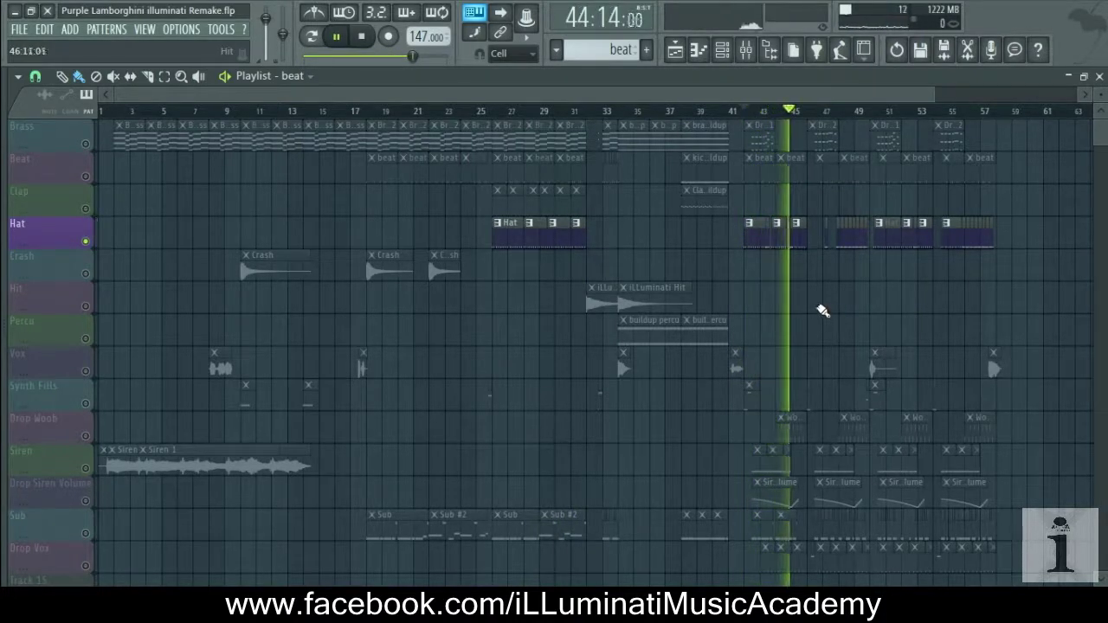
{"action": "key", "text": "space"}
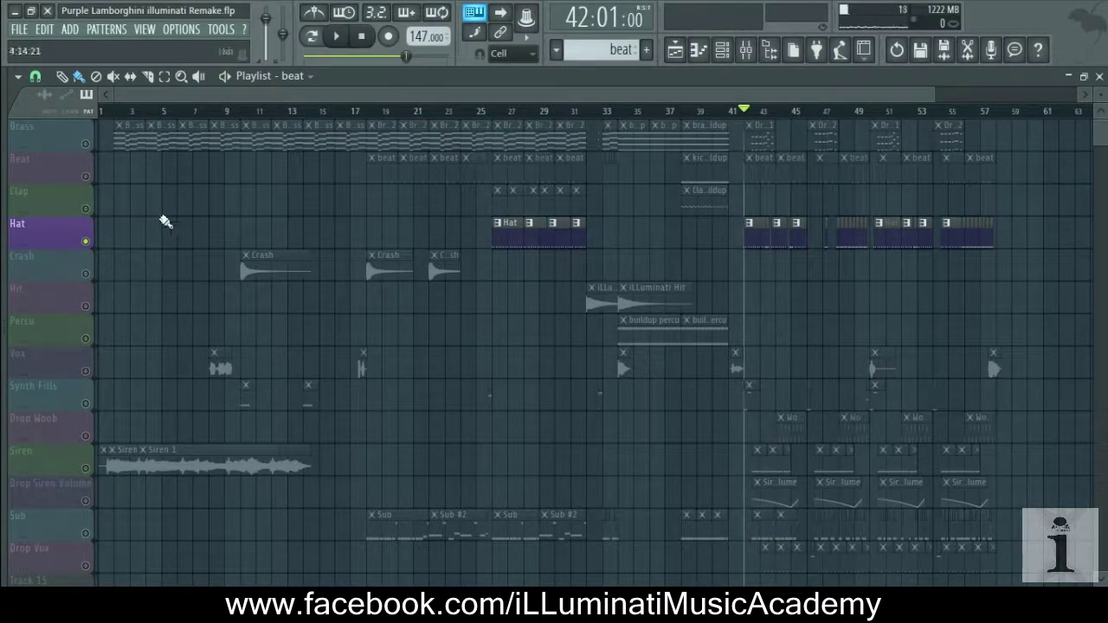
- Unmute the Clap and Beat tracks alongside the Hat track and play the three together from bar 26
{"action": "left_click", "coordinate": [86, 210]}
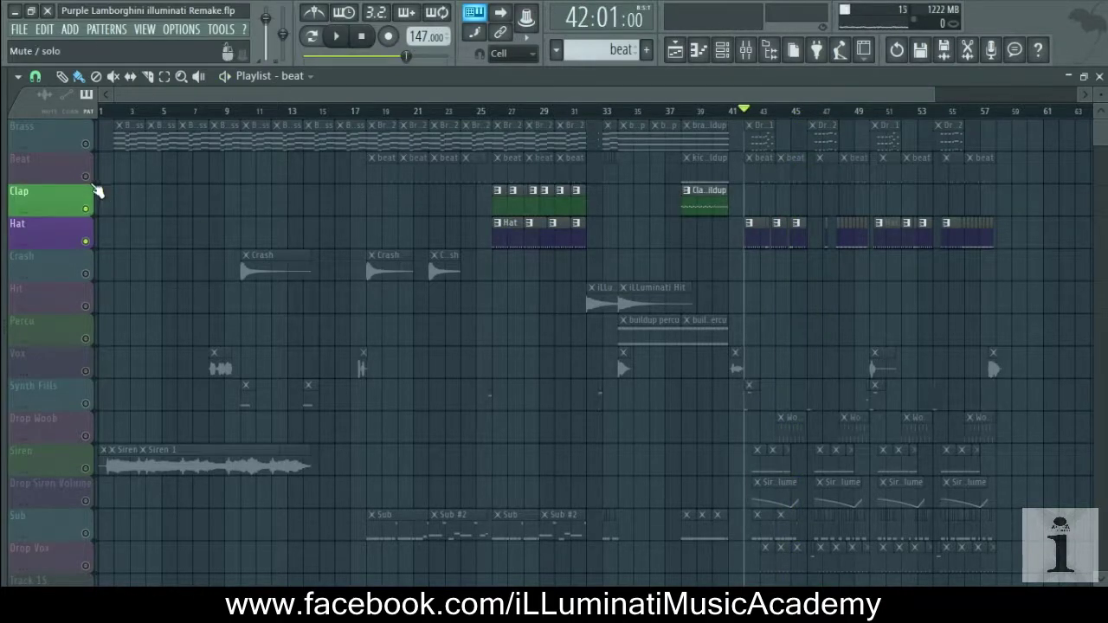
{"action": "left_click", "coordinate": [86, 177]}
{"action": "key", "text": "space"}
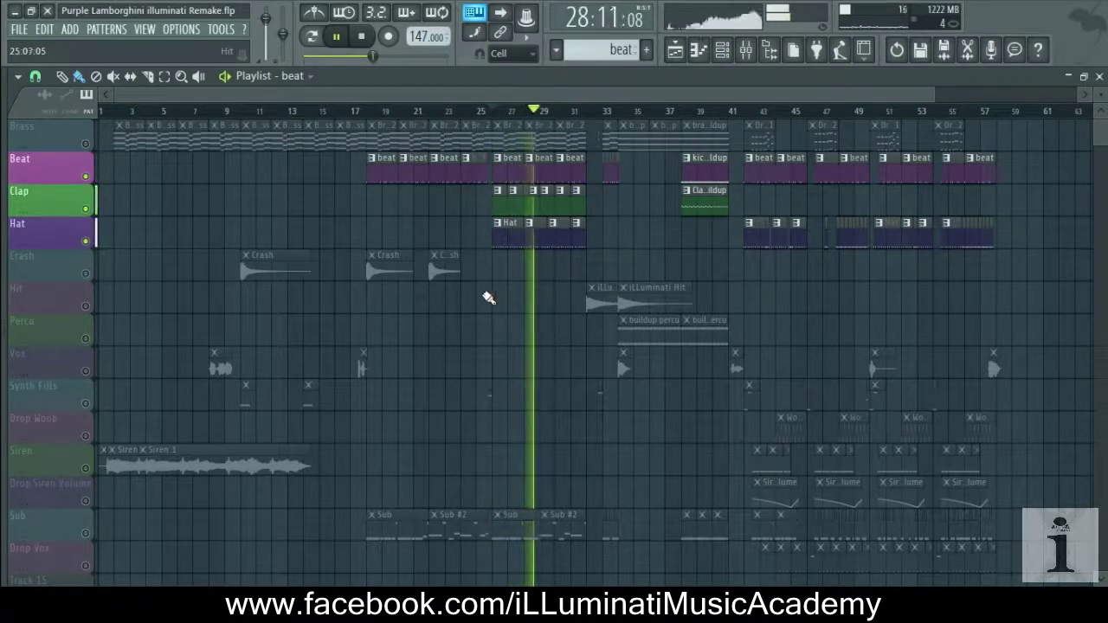
- Unmute the Brass track as well and play it with the Beat, Clap and Hat tracks from bar 26
{"action": "left_click", "coordinate": [86, 144]}
{"action": "key", "text": "space"}
{"action": "key", "text": "space"}
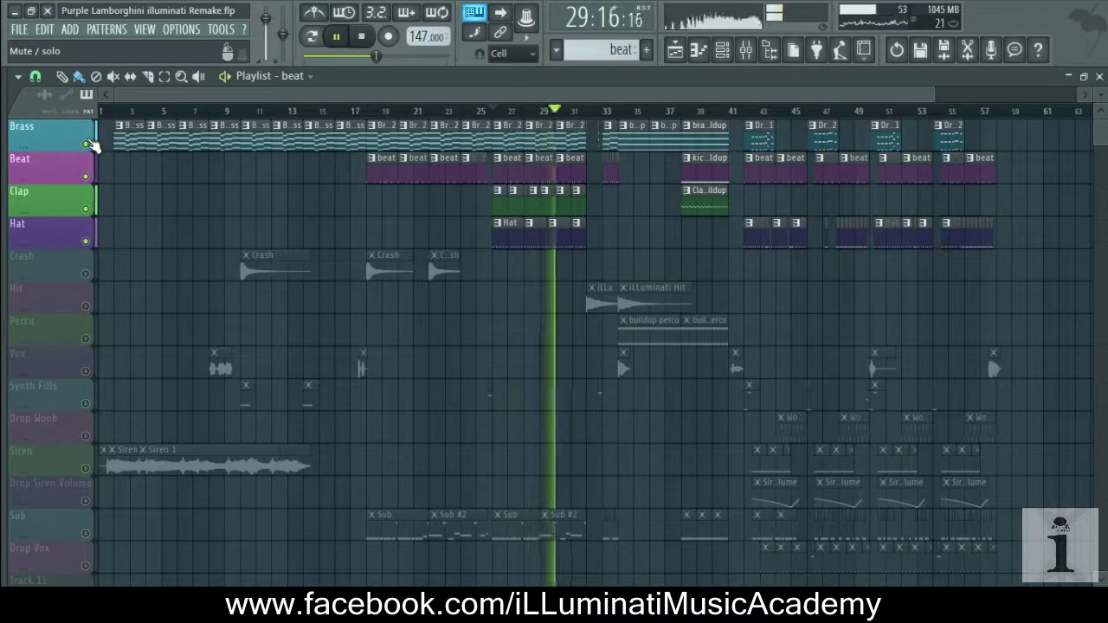
{"action": "key", "text": "space"}
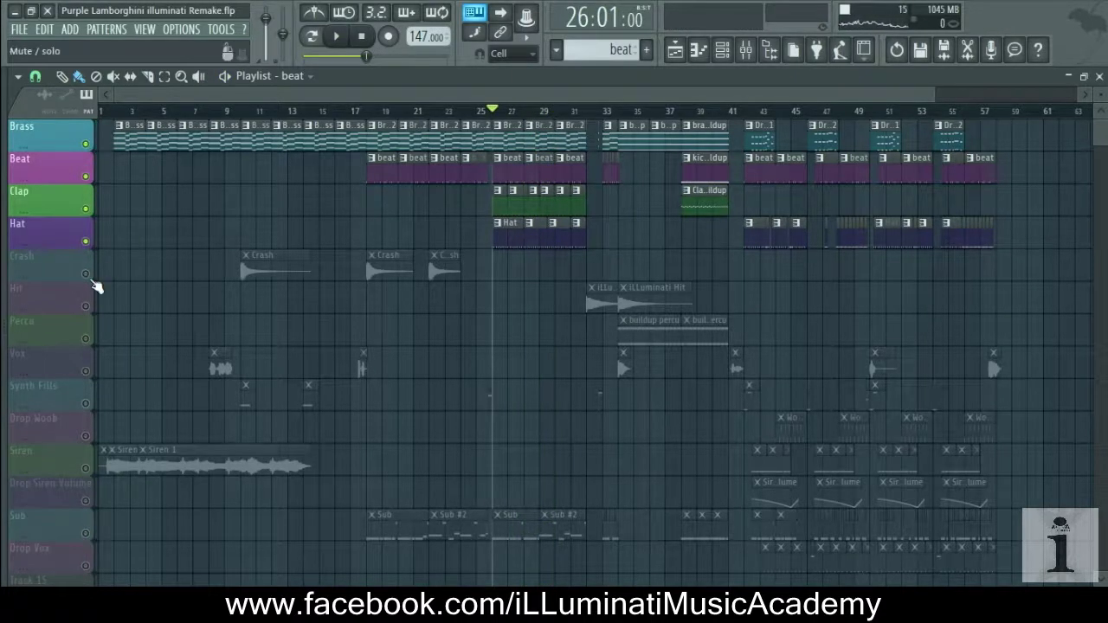
- Solo the Crash track and play its crash clips at bars 10, 18 and 22
{"action": "right_click", "coordinate": [86, 275]}
{"action": "left_click", "coordinate": [248, 114]}
{"action": "key", "text": "space"}
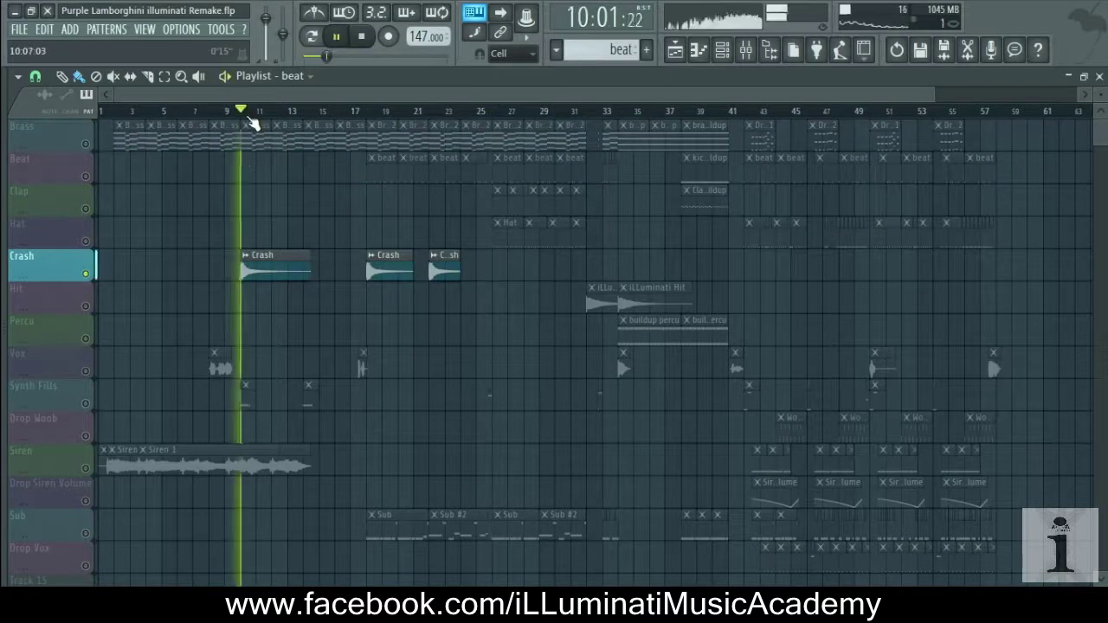
{"action": "left_click", "coordinate": [381, 115]}
{"action": "left_click", "coordinate": [435, 113]}
{"action": "key", "text": "space"}
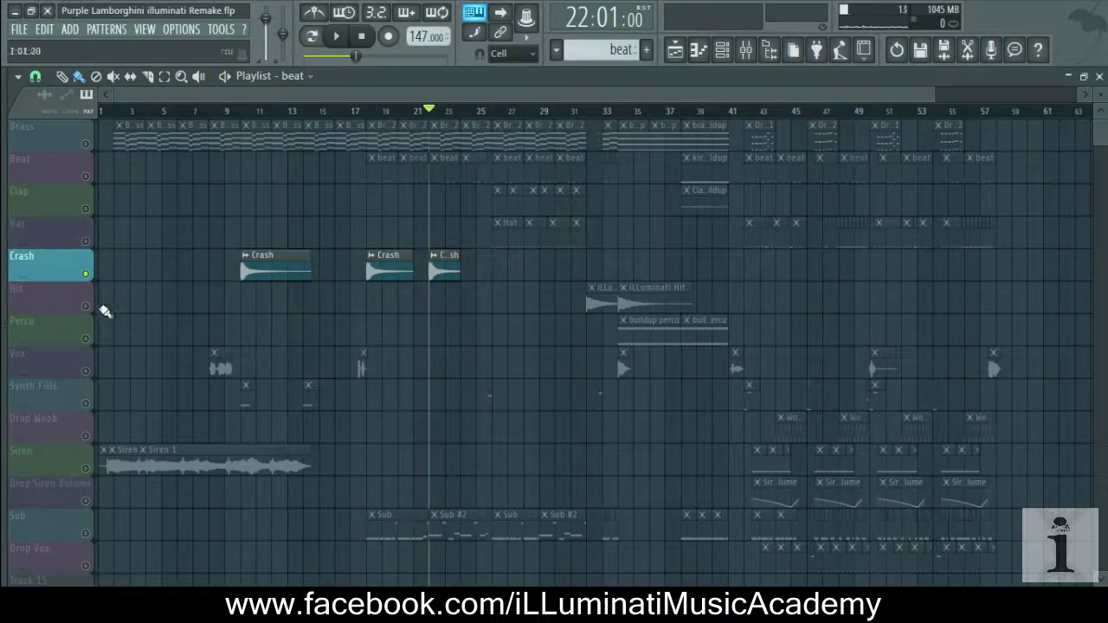
- Solo the Hit track and play its iLLuminati Hit clips from bar 32
{"action": "right_click", "coordinate": [87, 308]}
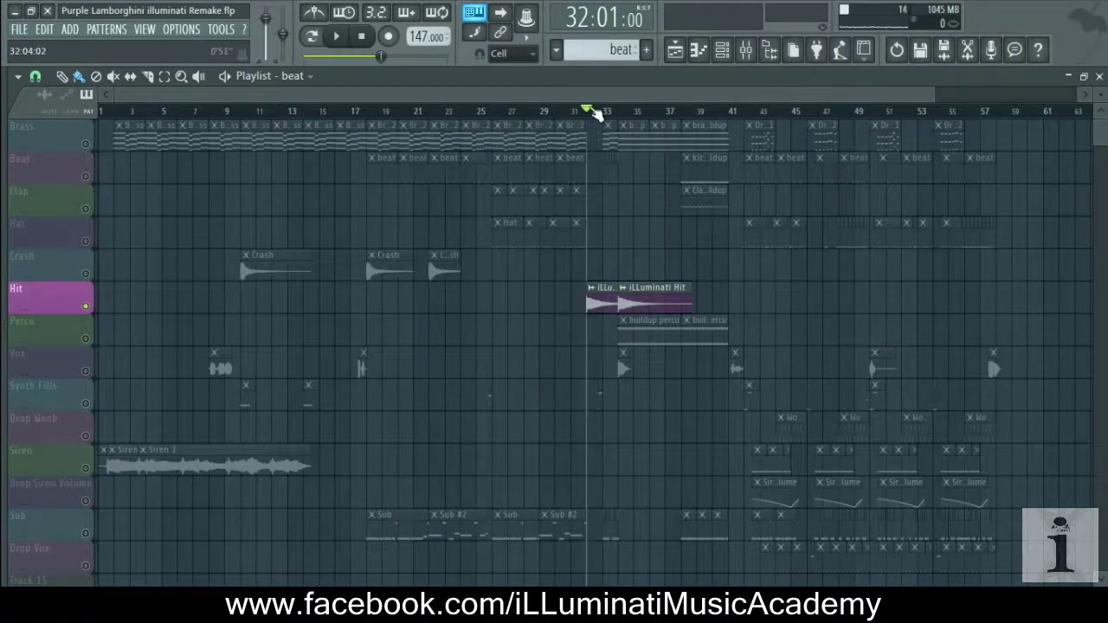
{"action": "key", "text": "space"}
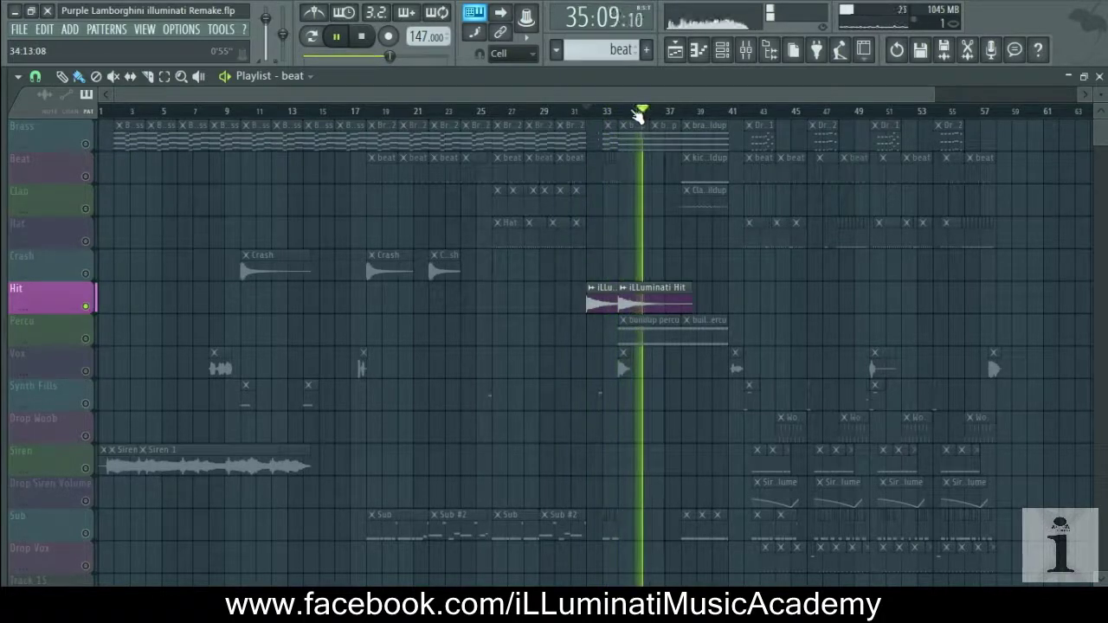
{"action": "key", "text": "space"}
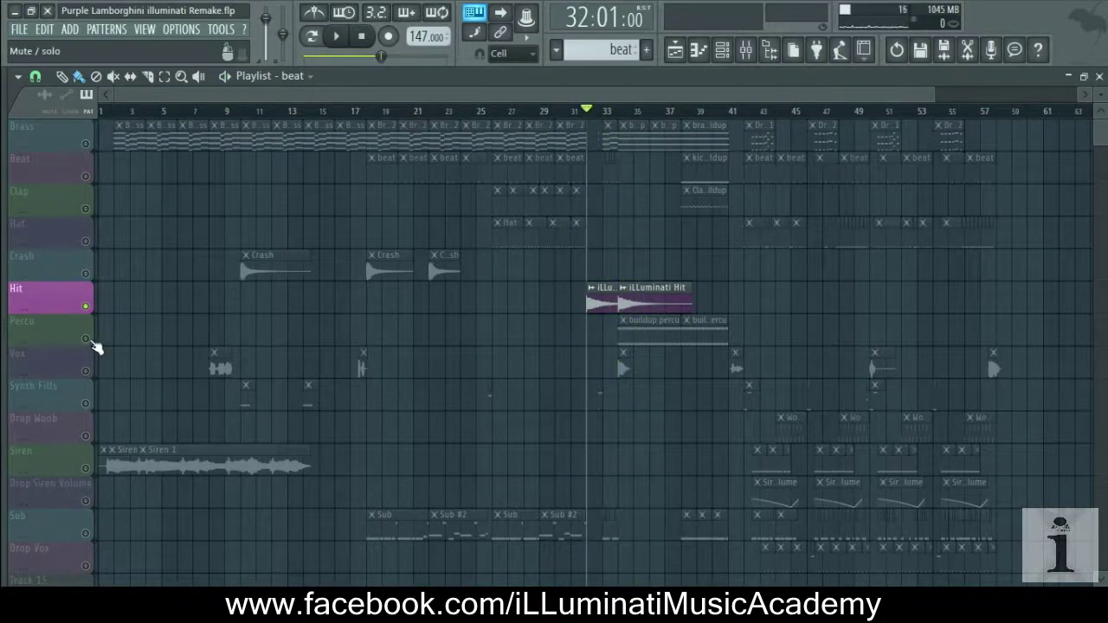
- Solo the Percu track, select its buildup percu pattern and play it from bar 34
{"action": "left_click", "coordinate": [93, 342]}
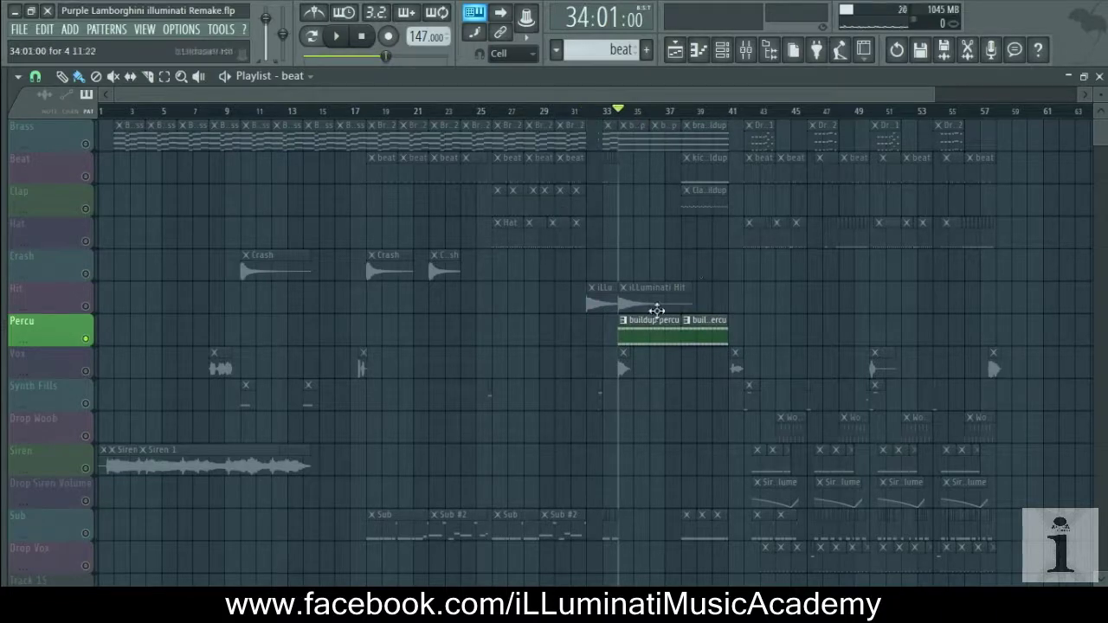
{"action": "left_click", "coordinate": [646, 331]}
{"action": "key", "text": "space"}
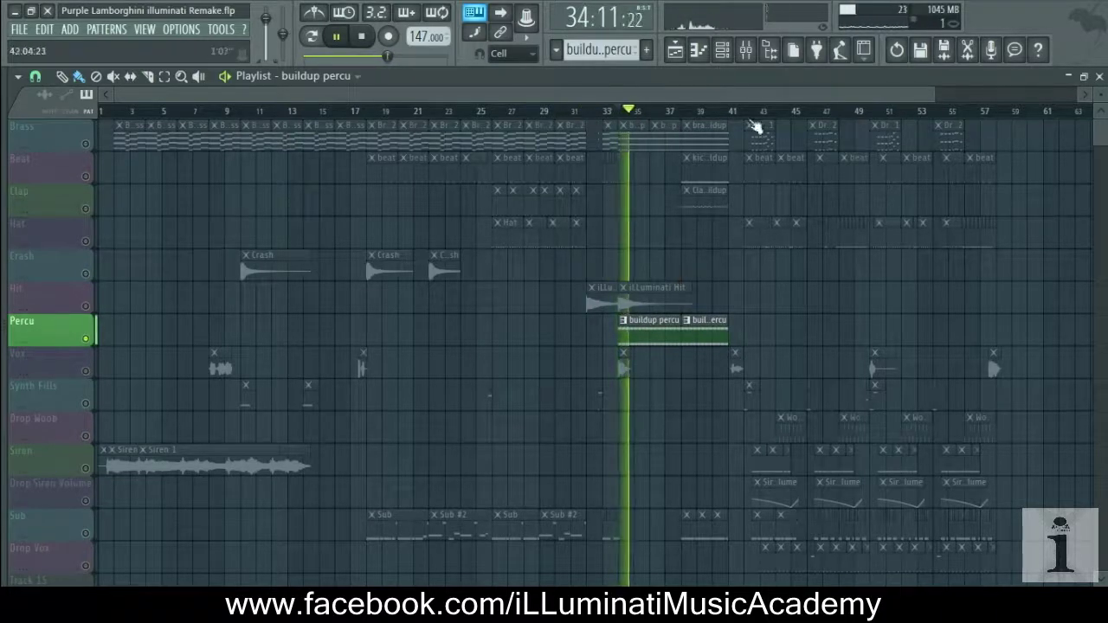
- Show the buildup percu pattern's Percu 1 notes in the piano roll during playback, and return to the playlist
{"action": "left_click", "coordinate": [730, 49]}
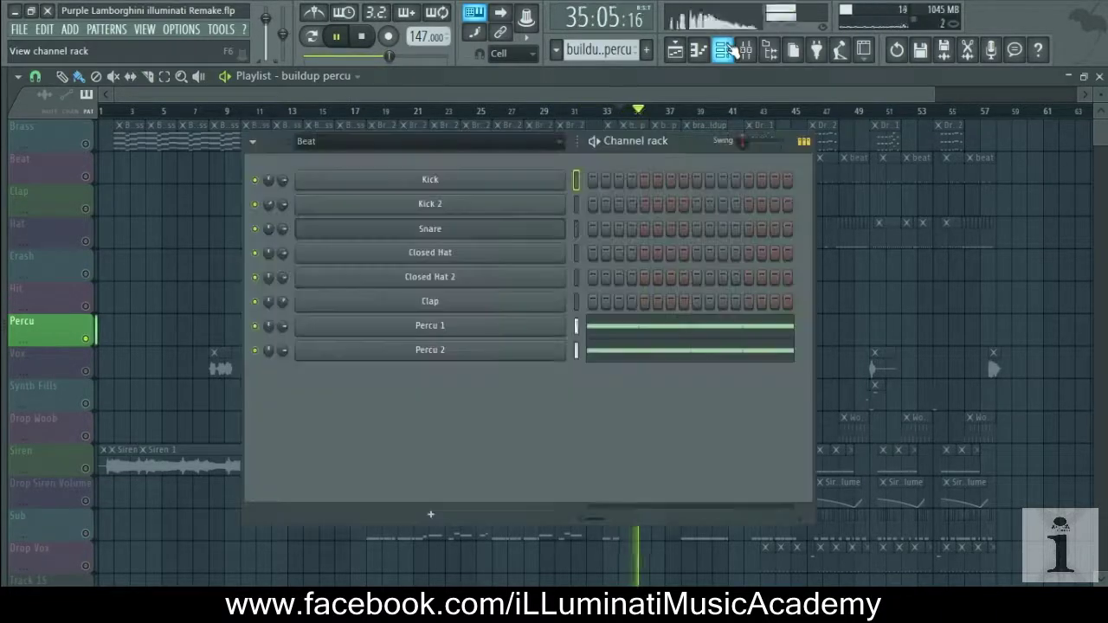
{"action": "left_click", "coordinate": [619, 323]}
{"action": "left_click_drag", "start_coordinate": [299, 96], "coordinate": [961, 96]}
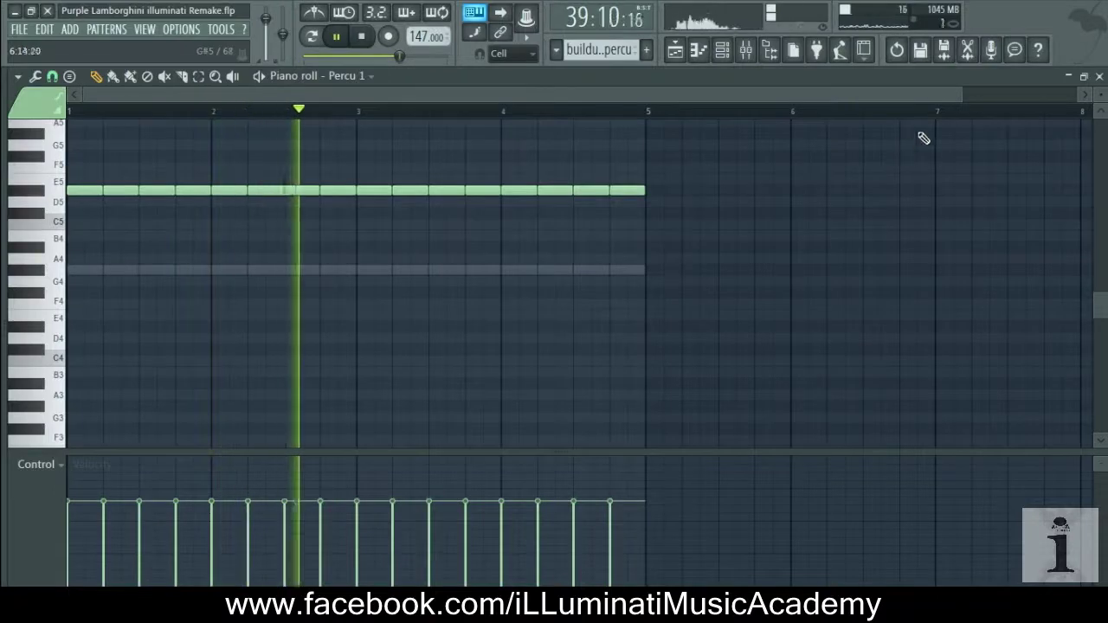
{"action": "left_click", "coordinate": [1099, 76]}
{"action": "key", "text": "space"}
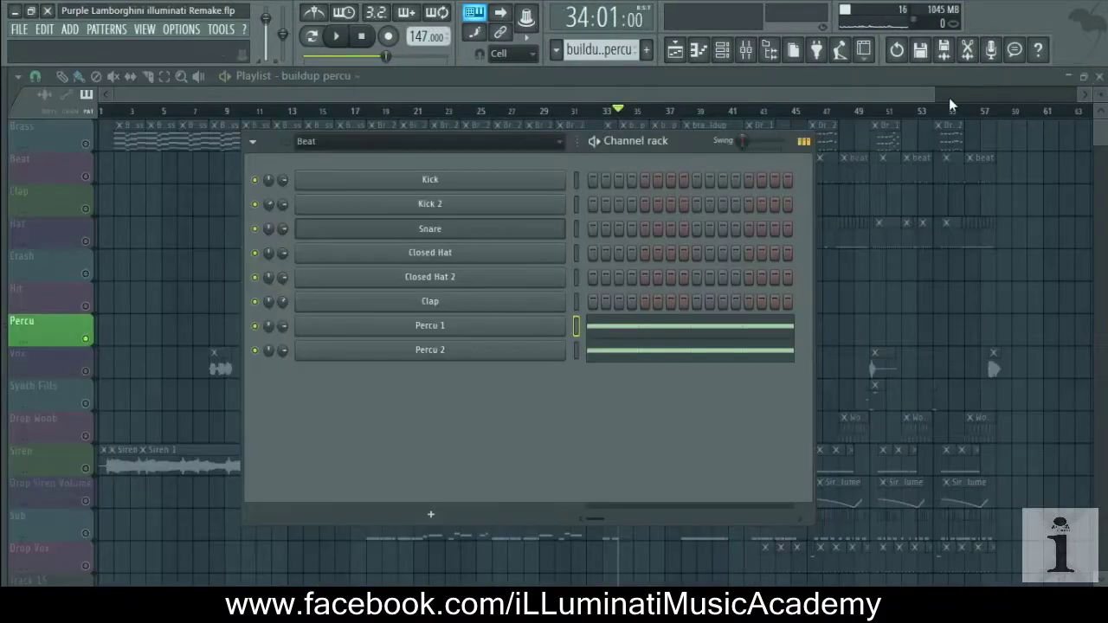
{"action": "left_click", "coordinate": [730, 79]}
- Solo the Vox track and play its vocal clips from bars 8, 17, 33, 41, 50 and 57
{"action": "right_click", "coordinate": [85, 373]}
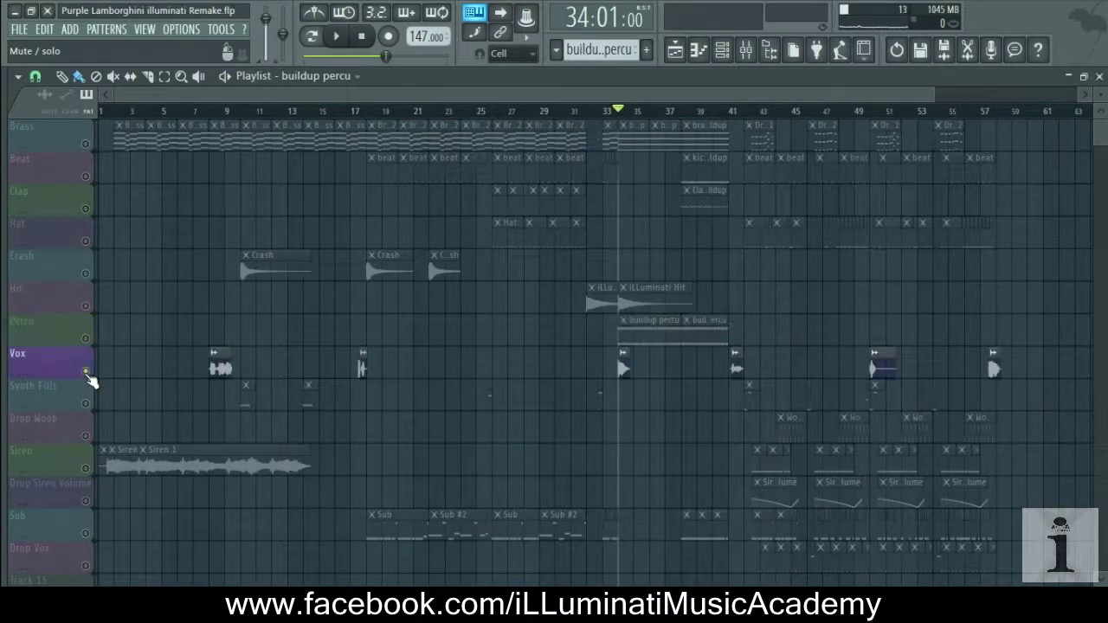
{"action": "key", "text": "space"}
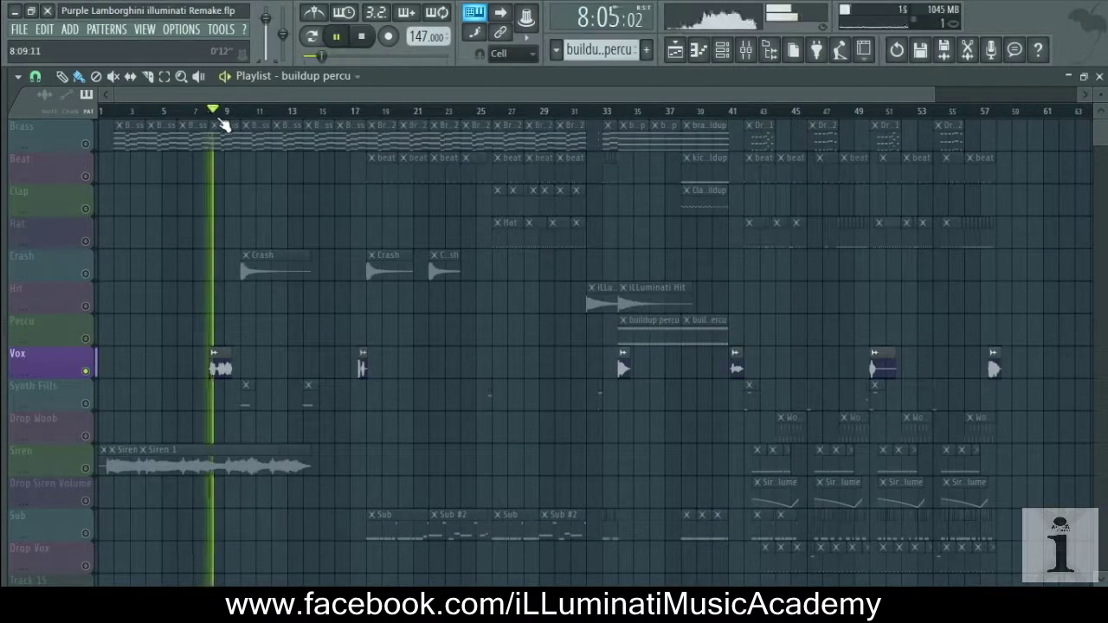
{"action": "left_click", "coordinate": [367, 111]}
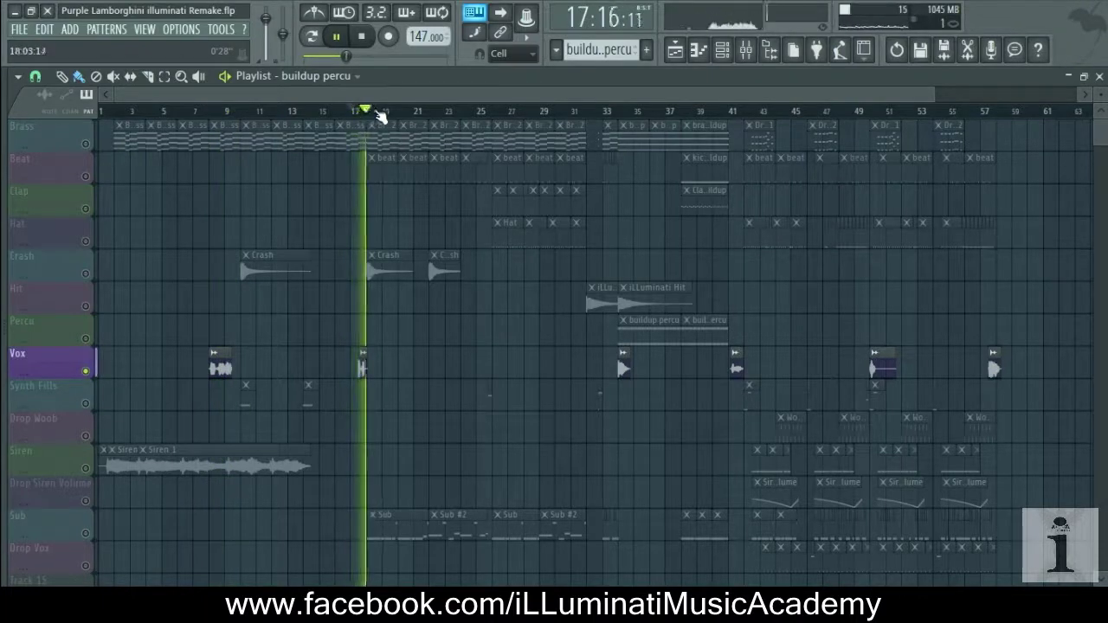
{"action": "left_click", "coordinate": [618, 113]}
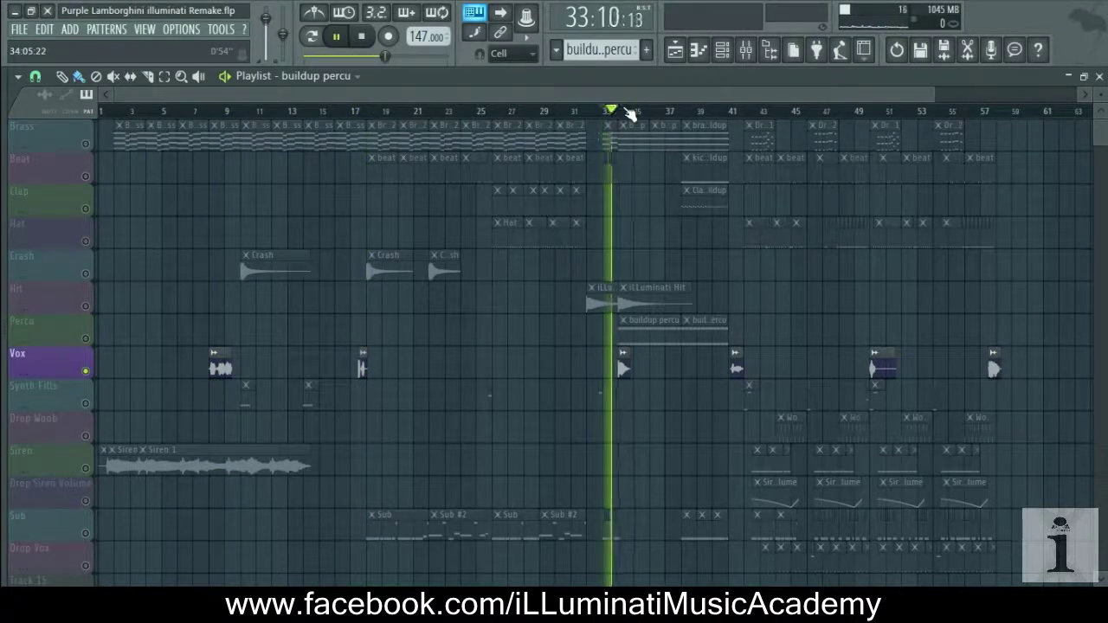
{"action": "left_click", "coordinate": [733, 111]}
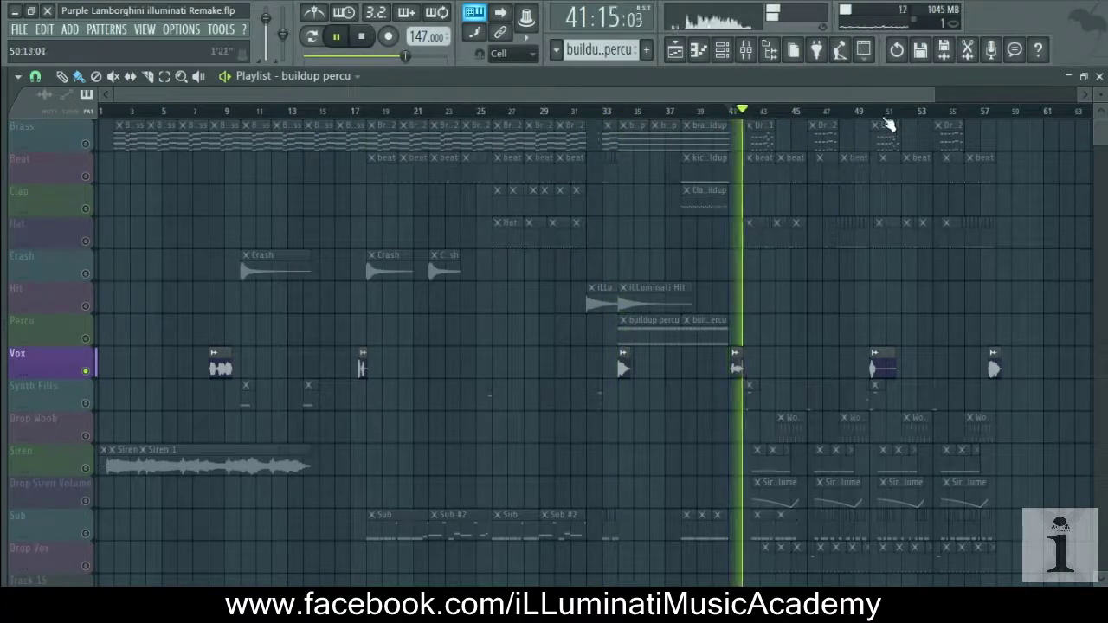
{"action": "left_click", "coordinate": [872, 112]}
{"action": "left_click", "coordinate": [981, 113]}
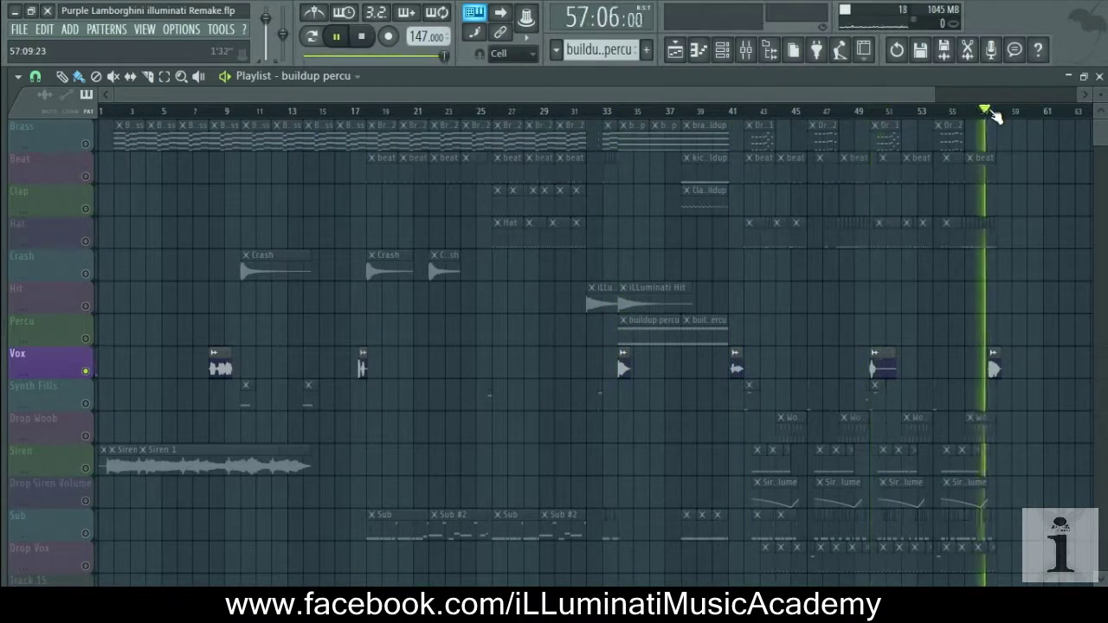
{"action": "key", "text": "space"}
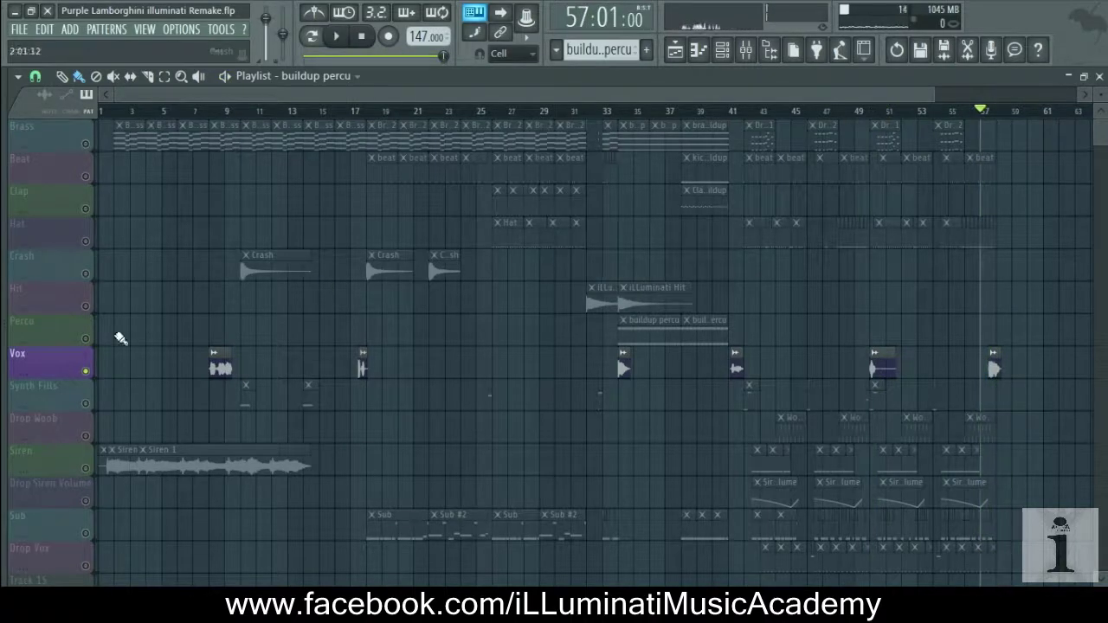
- Solo the Synth Fills track and play its Lion Roar pattern from bar 10
{"action": "left_click", "coordinate": [90, 396]}
{"action": "scroll", "coordinate": [132, 371], "scroll_direction": "down", "scroll_amount": 2}
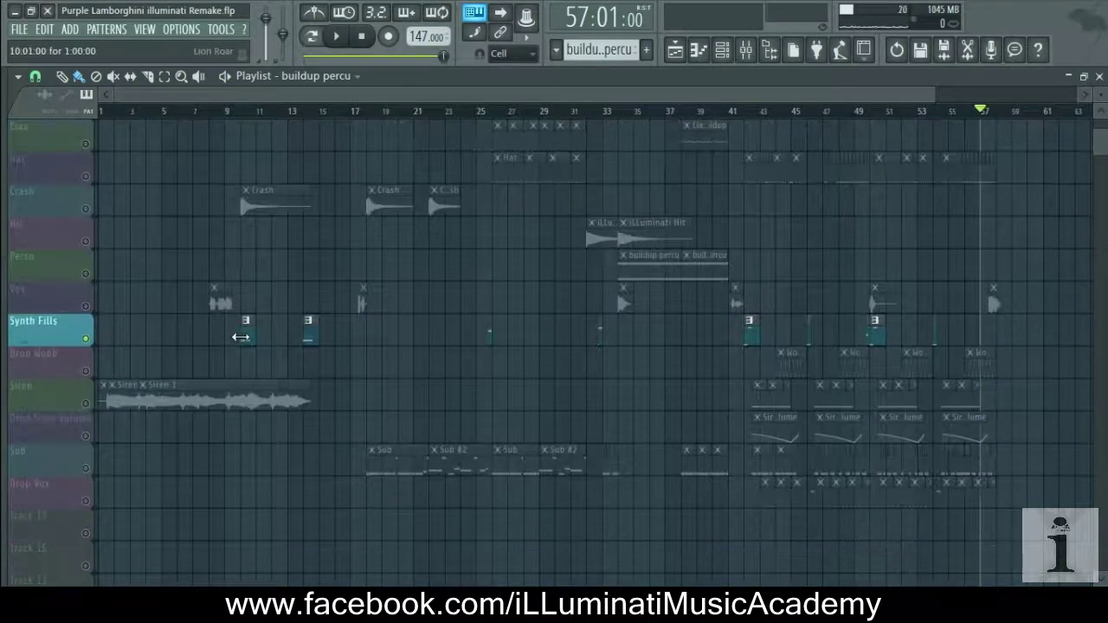
{"action": "left_click", "coordinate": [251, 110]}
{"action": "key", "text": "space"}
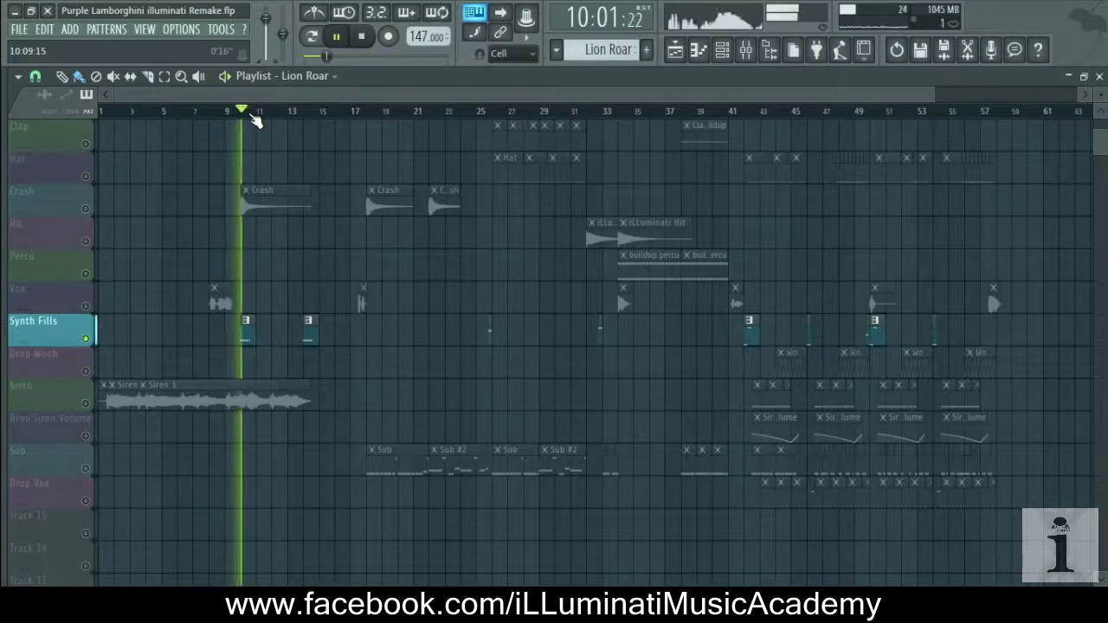
{"action": "key", "text": "space"}
- Show the Lion Roar pattern's iLLuminati Sounds 101 G23 note in the piano roll and return to the playlist
{"action": "double_click", "coordinate": [248, 333]}
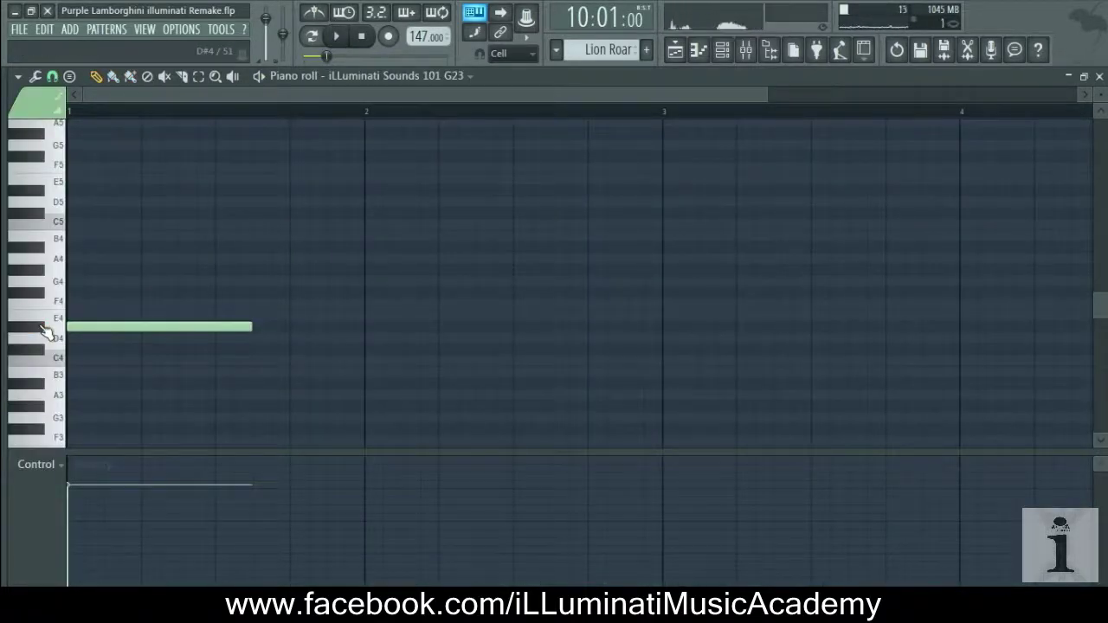
{"action": "left_click", "coordinate": [1099, 76]}
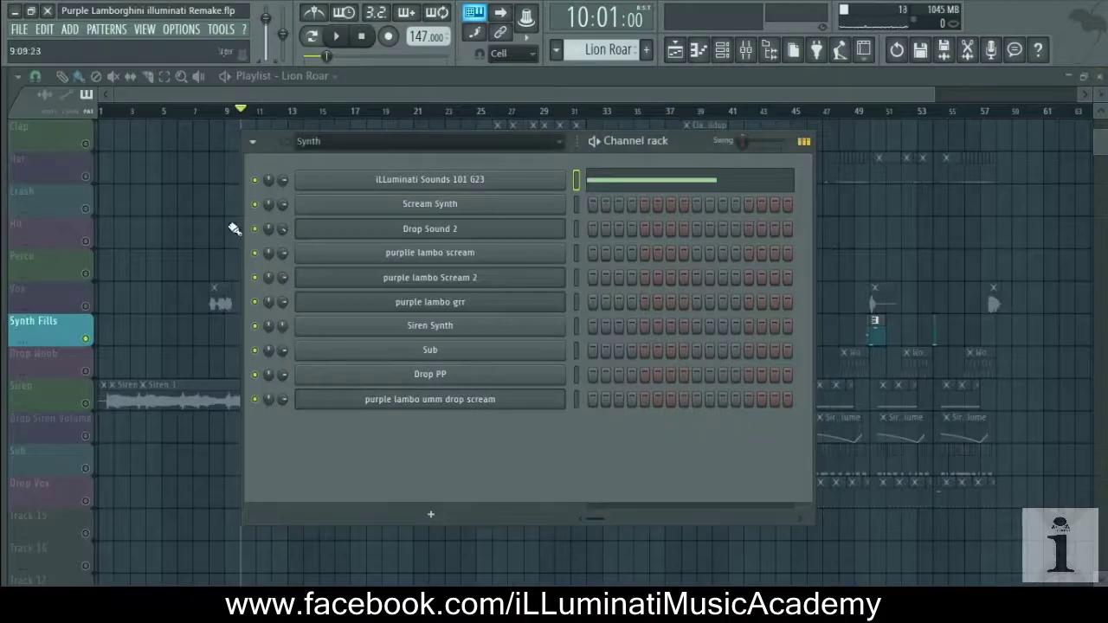
{"action": "key", "text": "F6"}
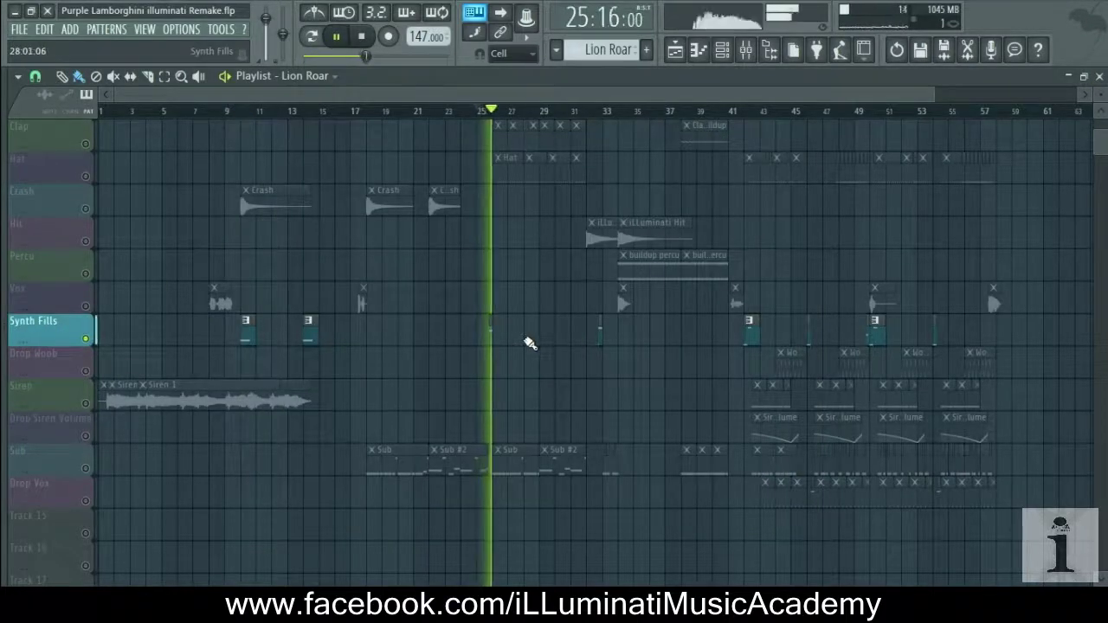
- Play the synth fill from bar 25 and show the Scream Fill pattern's Umm Scream note in the piano roll
{"action": "key", "text": "space"}
{"action": "double_click", "coordinate": [490, 340]}
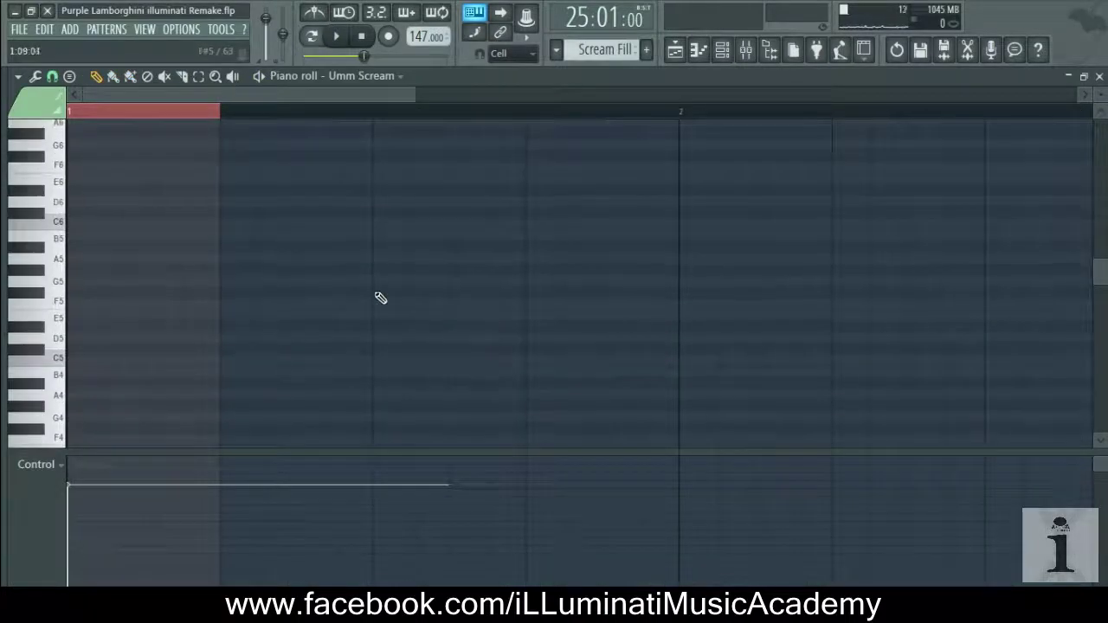
{"action": "scroll", "coordinate": [362, 296], "scroll_direction": "up", "scroll_amount": 6}
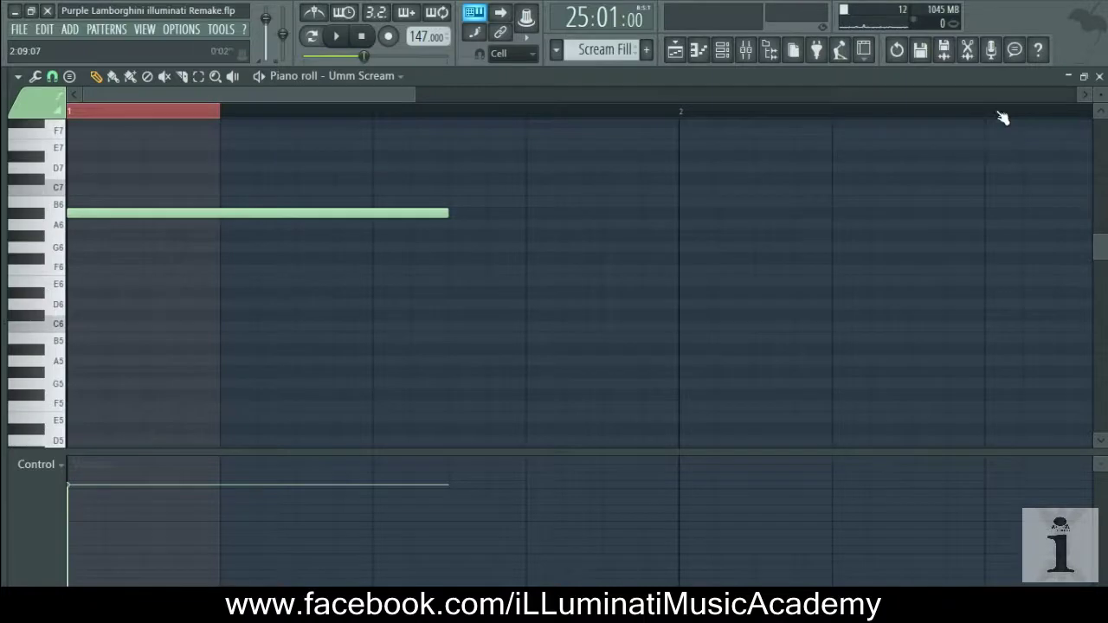
- Return to the playlist and play the Synth Fills track from bar 32
{"action": "left_click", "coordinate": [1099, 77]}
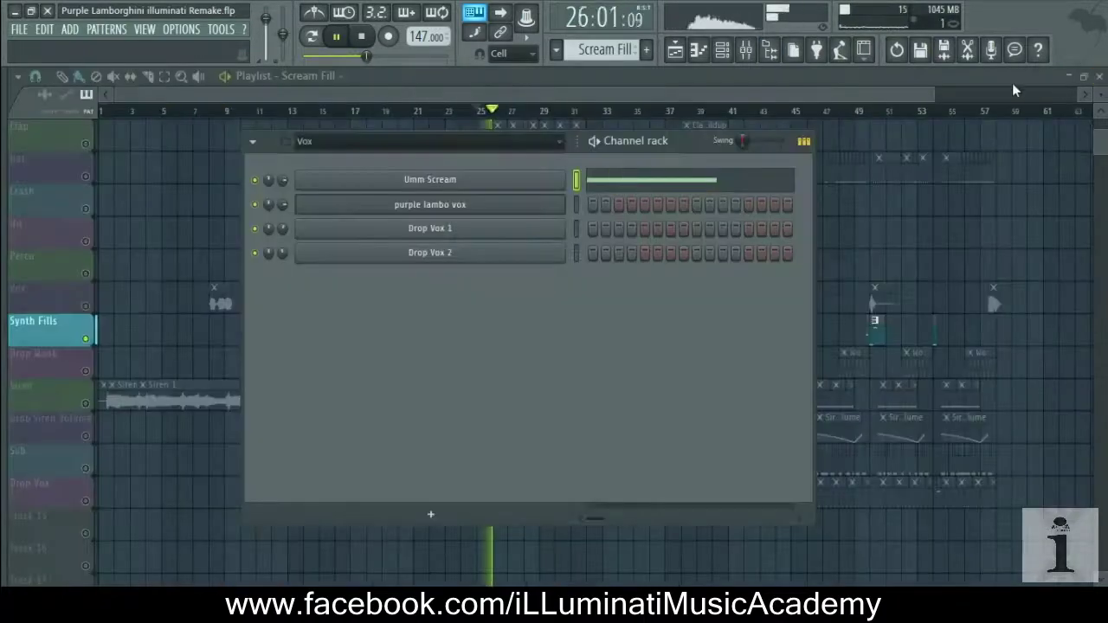
{"action": "key", "text": "F6"}
{"action": "left_click", "coordinate": [597, 112]}
{"action": "key", "text": "space"}
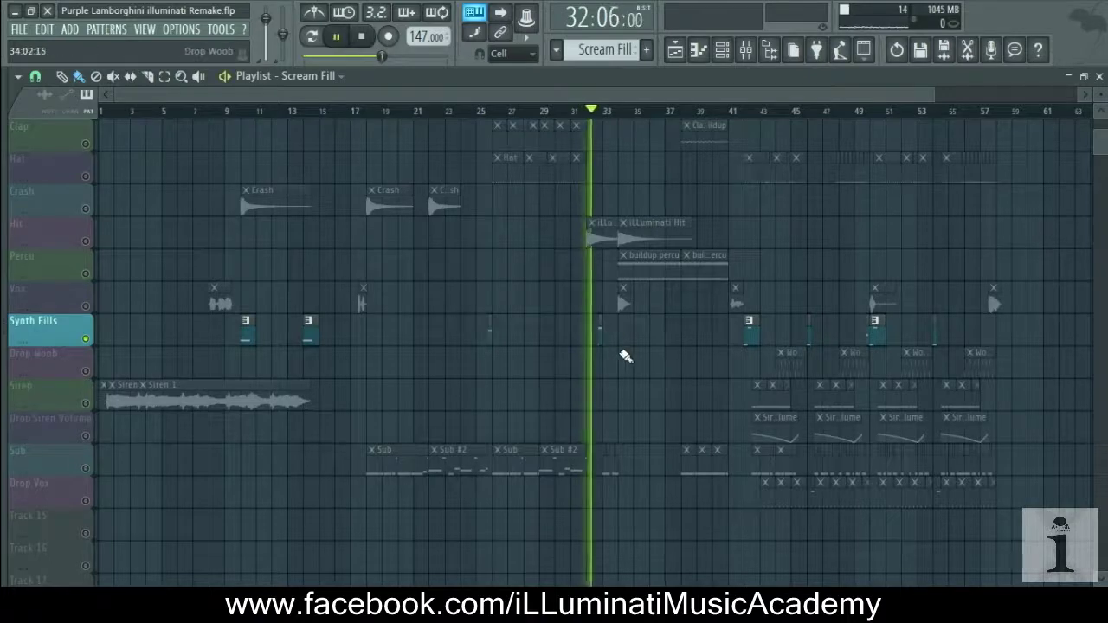
{"action": "key", "text": "space"}
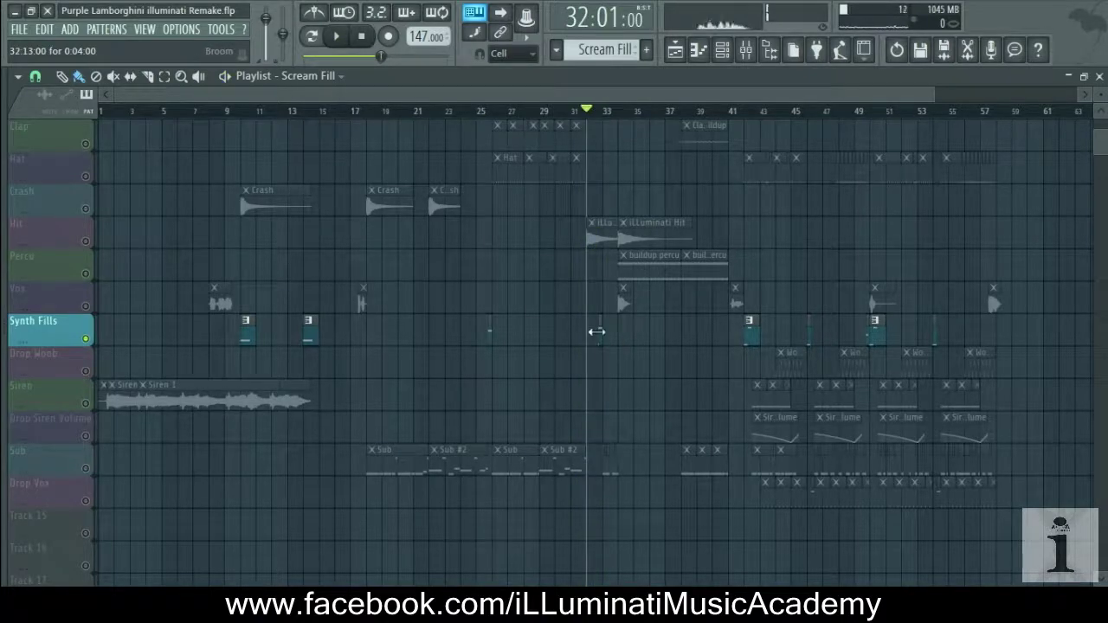
- Show the Broom pattern's Scream Synth notes in the piano roll and play the pattern on its own in pattern mode
{"action": "double_click", "coordinate": [597, 332]}
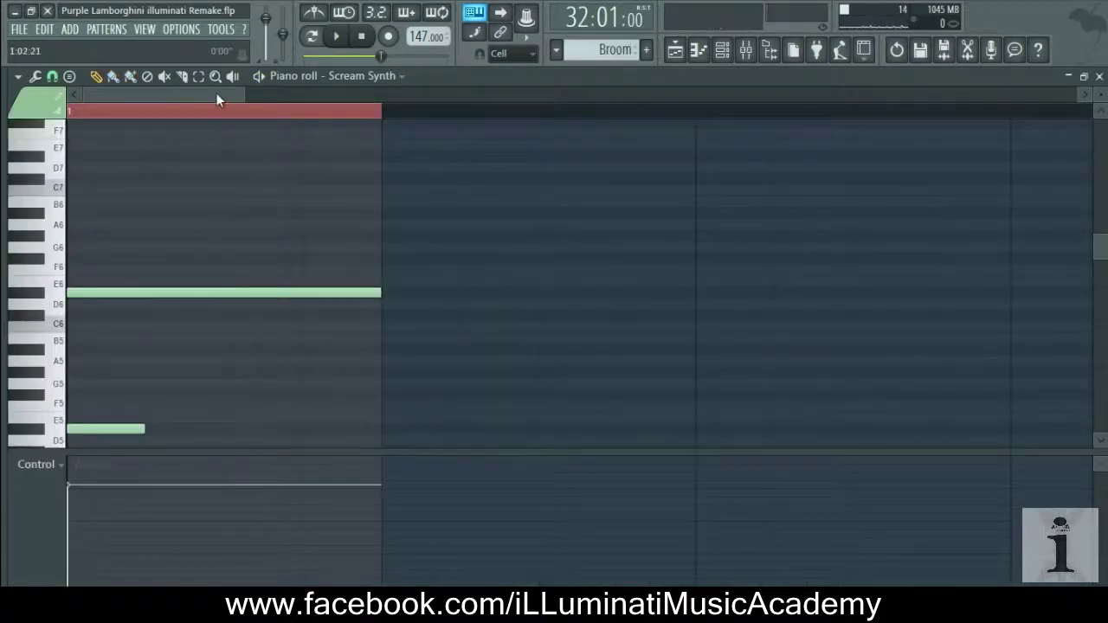
{"action": "left_click", "coordinate": [313, 38]}
{"action": "key", "text": "space"}
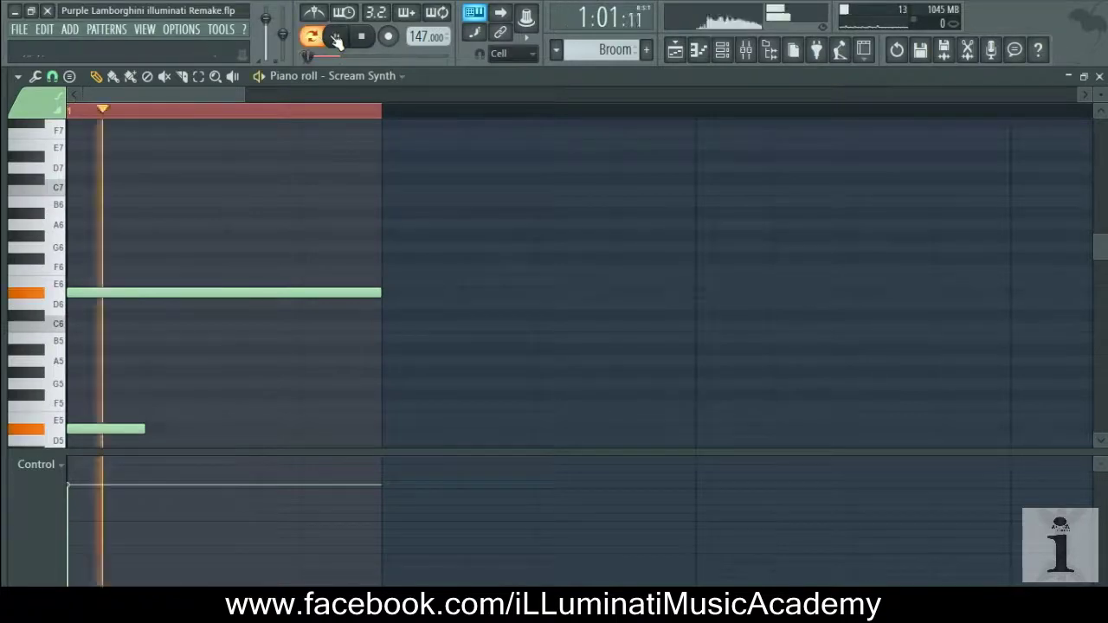
{"action": "scroll", "coordinate": [484, 228], "scroll_direction": "down", "scroll_amount": 2}
{"action": "key", "text": "space"}
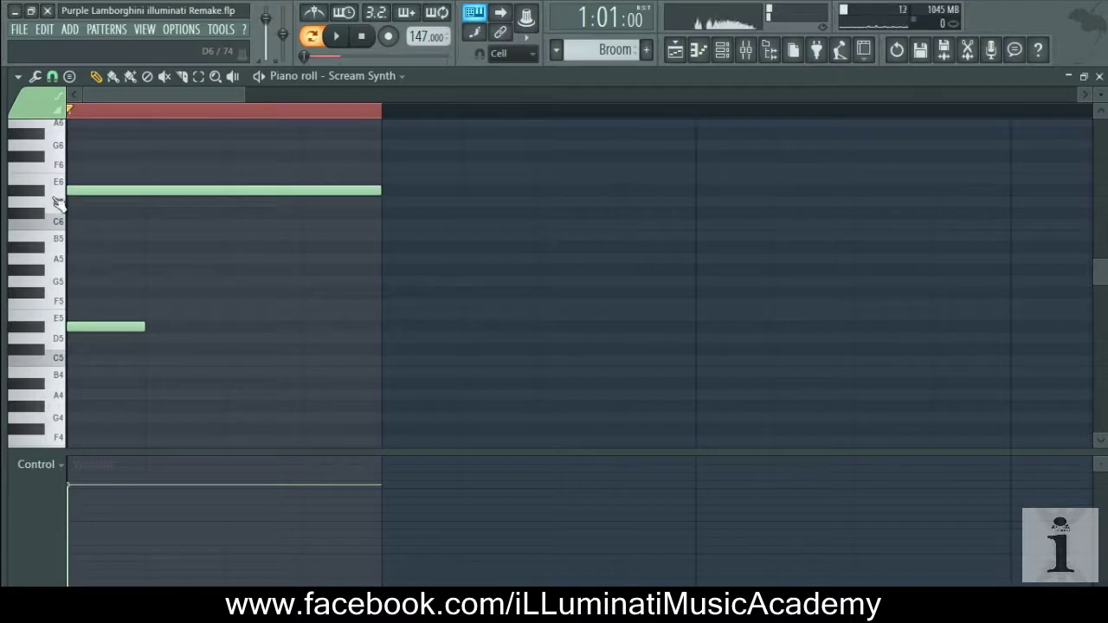
{"action": "key", "text": "space"}
{"action": "key", "text": "space"}
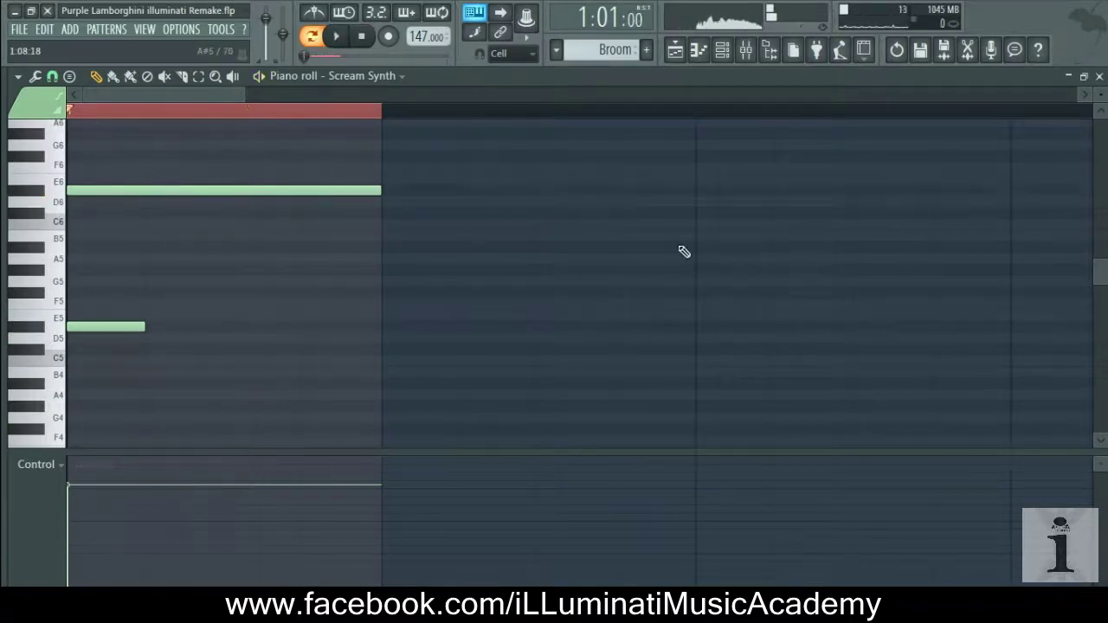
- Return to the playlist in song mode and play the synth fill from bar 42
{"action": "left_click", "coordinate": [1099, 76]}
{"action": "key", "text": "F6"}
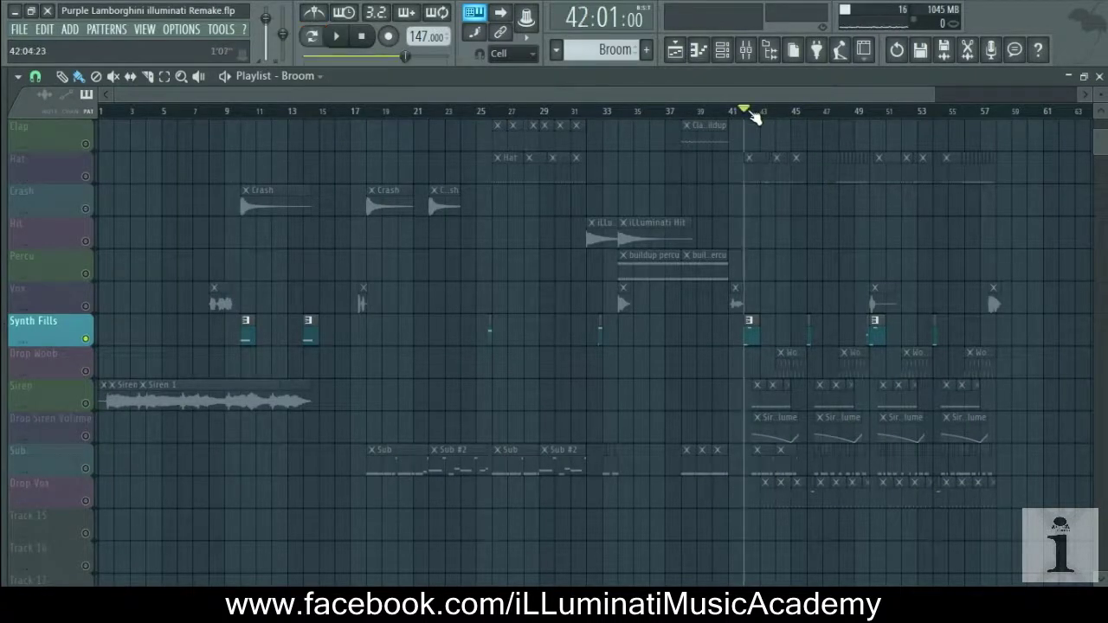
{"action": "key", "text": "space"}
{"action": "key", "text": "space"}
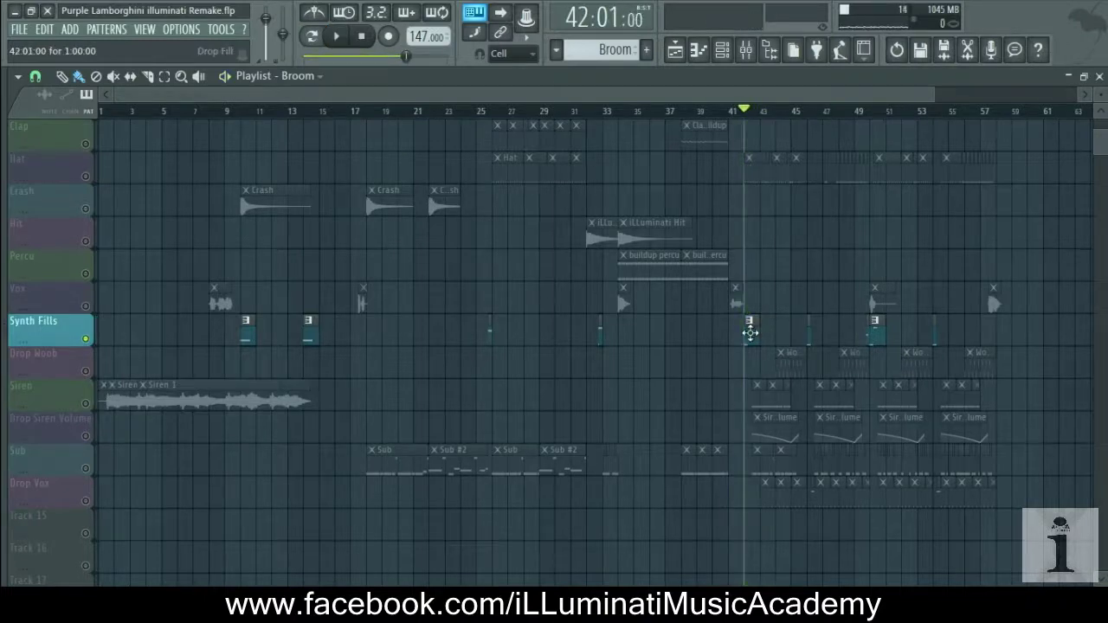
- Show the Drop Fill pattern's purplle lambo scream and purple lambo Scream 2 notes in the piano roll
{"action": "left_click", "coordinate": [725, 55]}
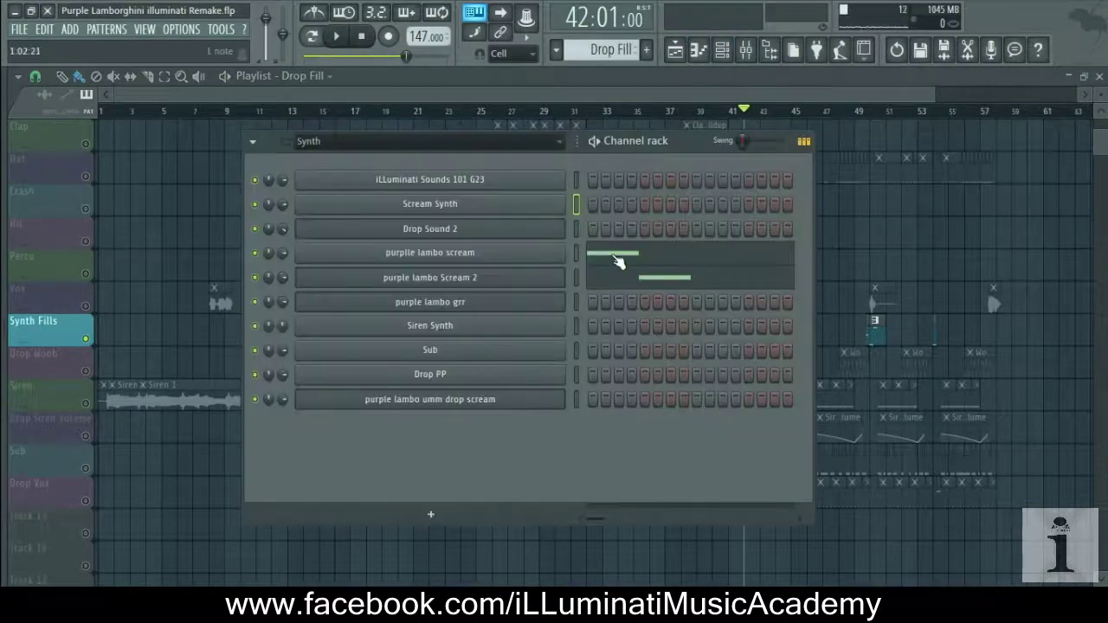
{"action": "left_click", "coordinate": [619, 255]}
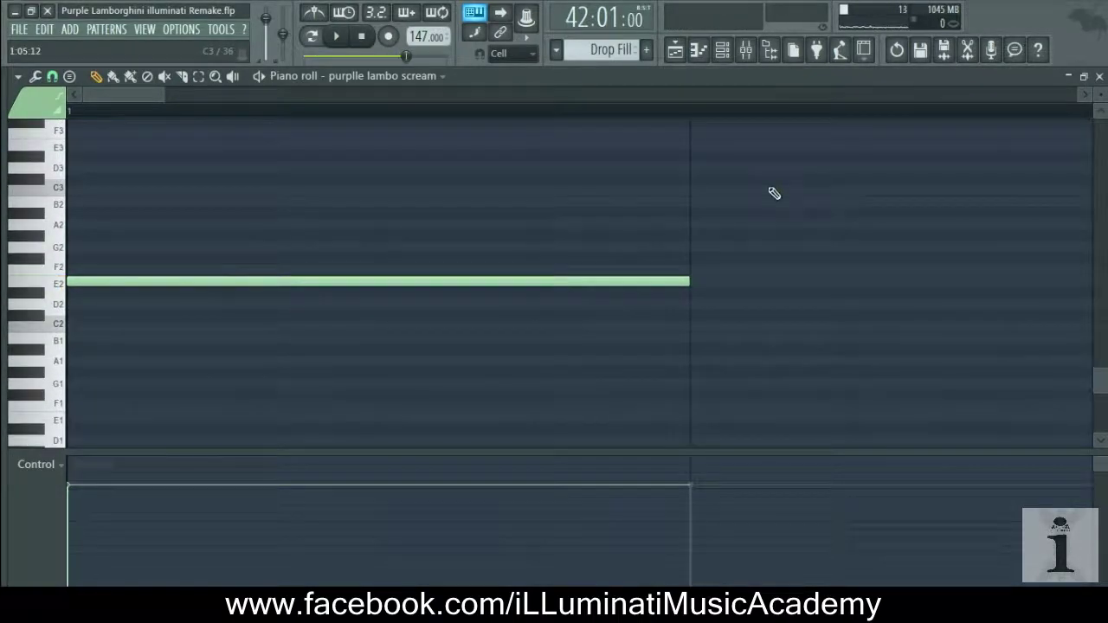
{"action": "scroll", "coordinate": [775, 193], "scroll_direction": "up", "scroll_amount": 5}
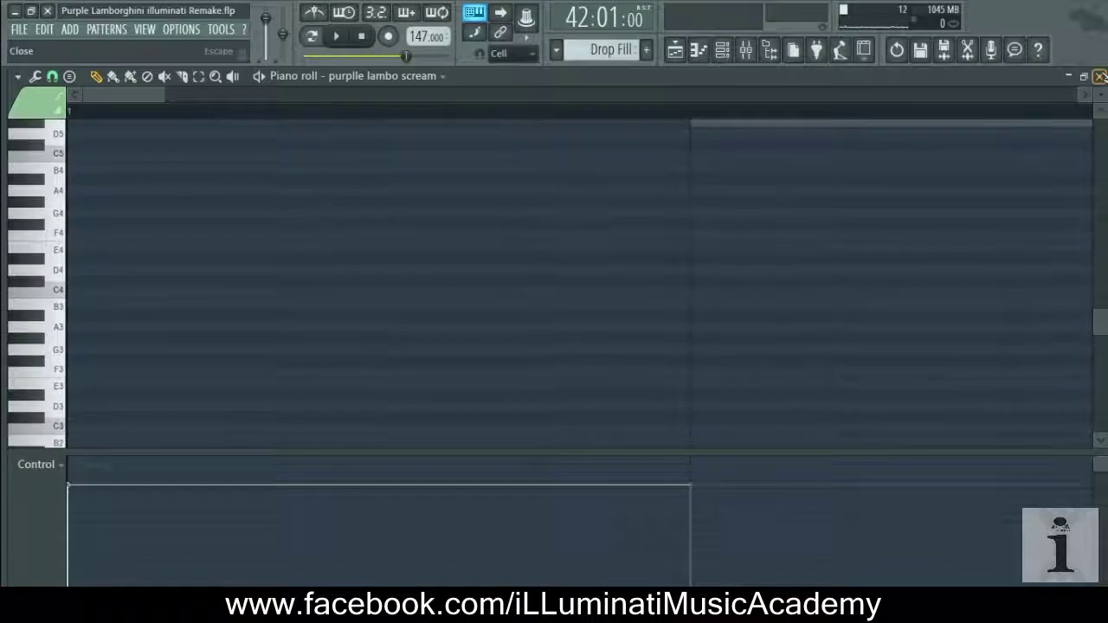
{"action": "left_click", "coordinate": [1100, 76]}
{"action": "left_click", "coordinate": [676, 283]}
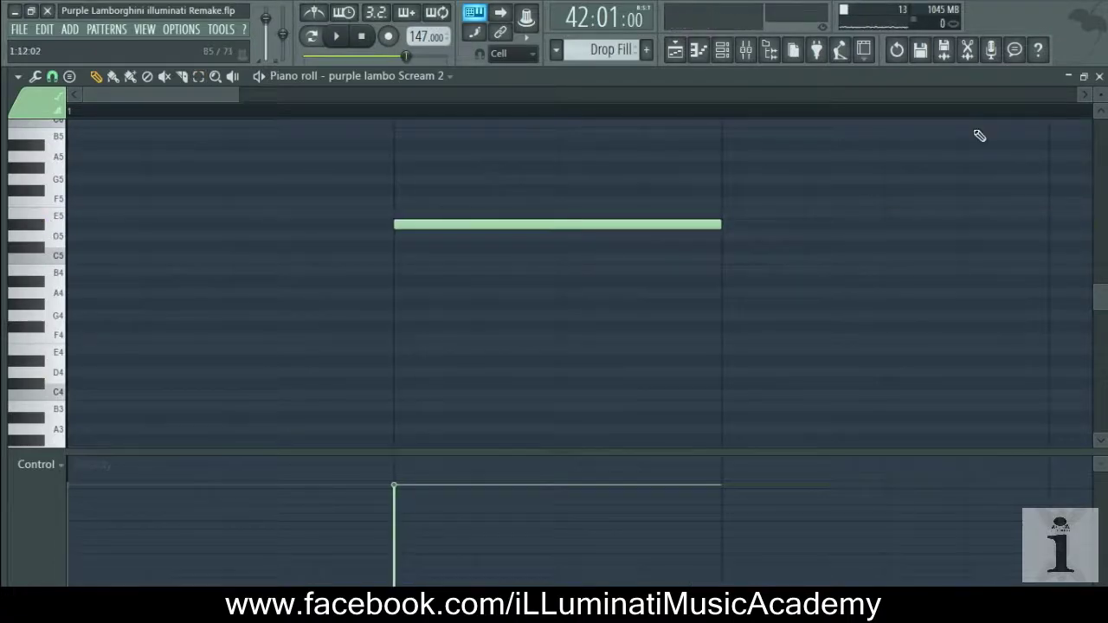
{"action": "left_click", "coordinate": [1099, 77]}
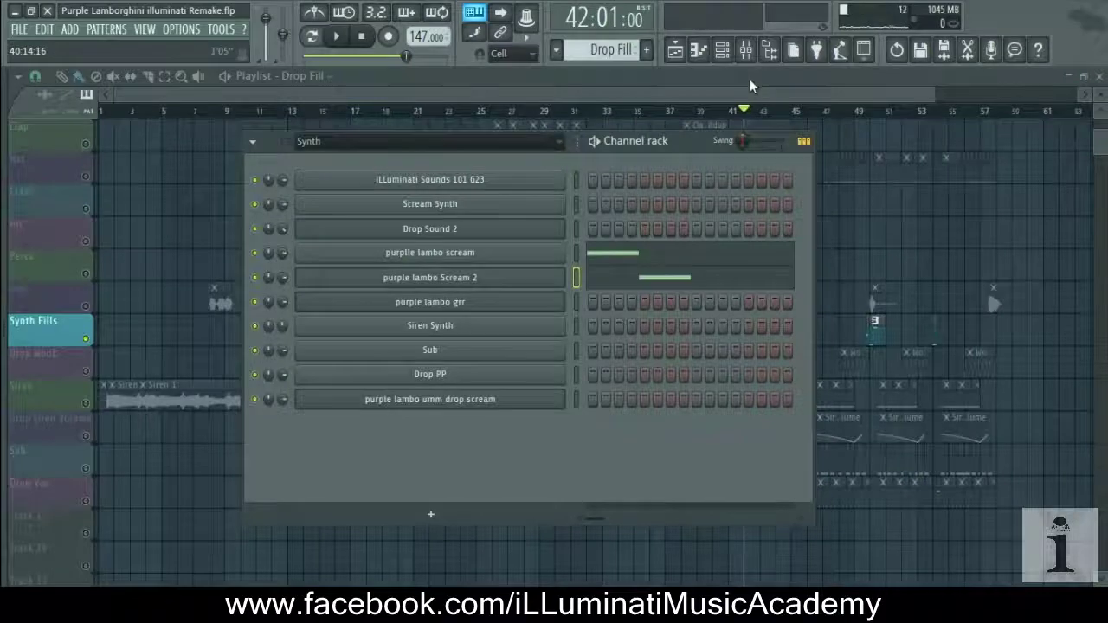
- Play the synth fill from bar 49 and show the Drop Fill Ummp pattern's purple lambo umm drop scream note in the piano roll
{"action": "left_click", "coordinate": [869, 112]}
{"action": "key", "text": "space"}
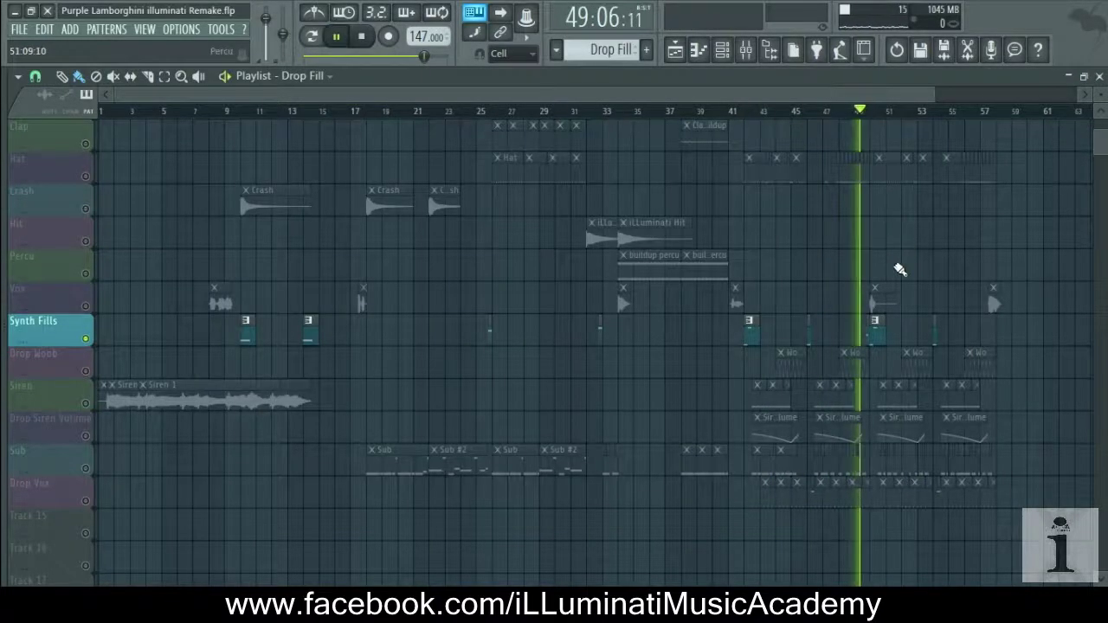
{"action": "key", "text": "space"}
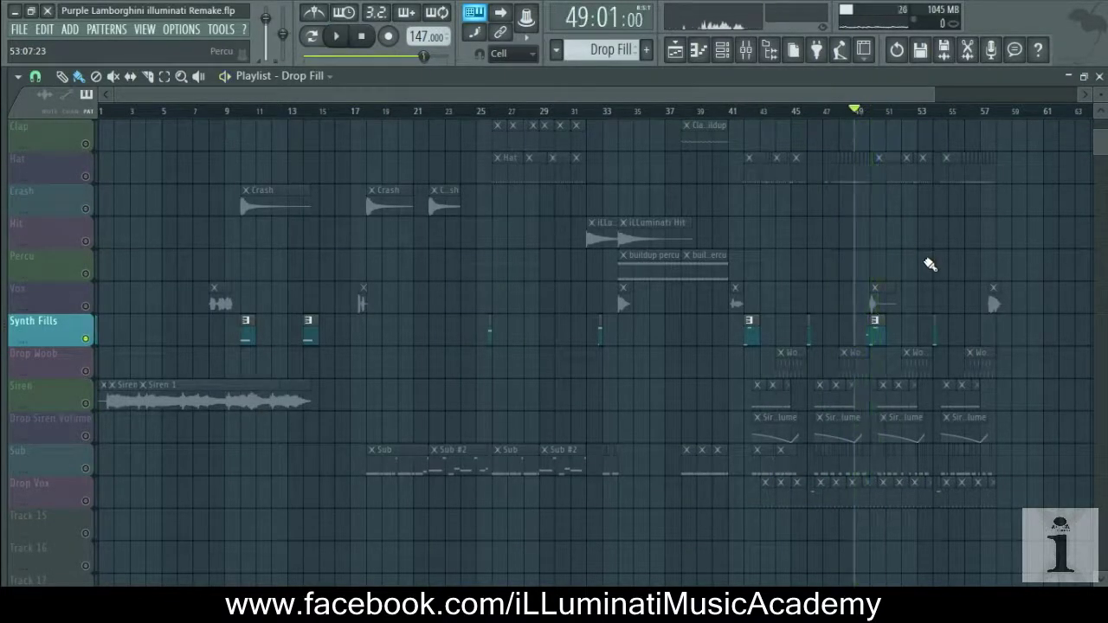
{"action": "double_click", "coordinate": [867, 335]}
{"action": "scroll", "coordinate": [227, 298], "scroll_direction": "up", "scroll_amount": 5}
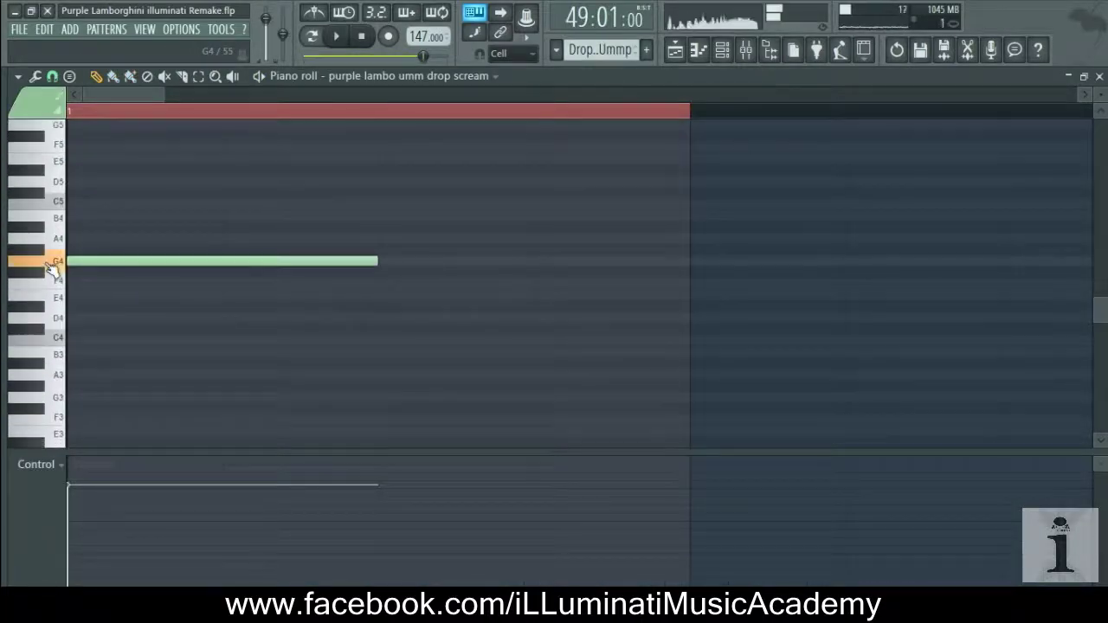
{"action": "left_click", "coordinate": [1099, 76]}
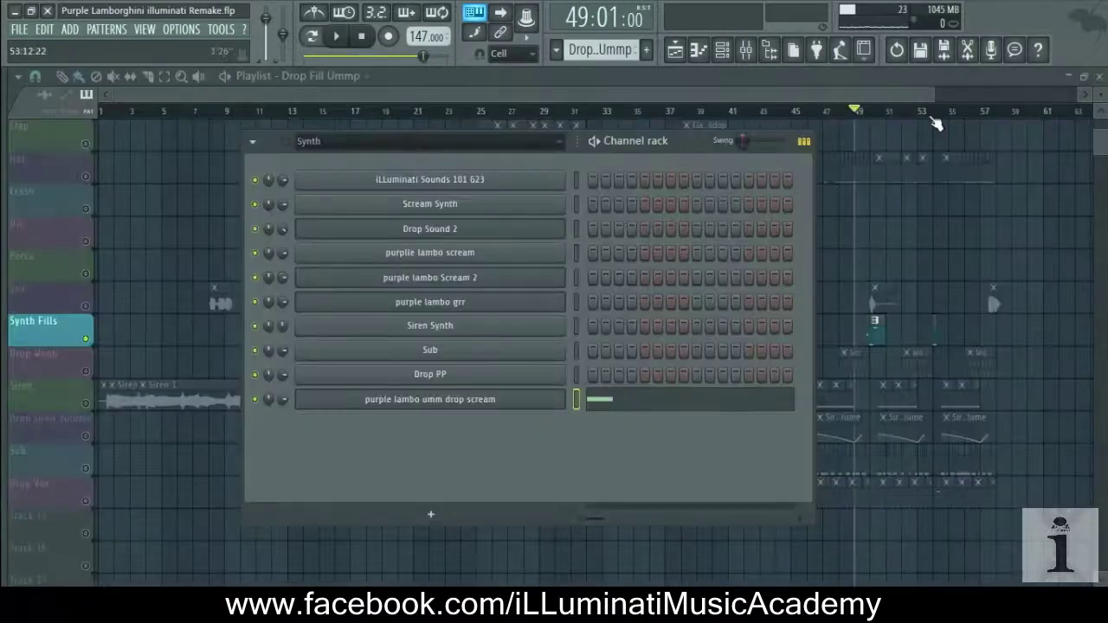
- Return to the playlist and play the last synth fill from bar 54
{"action": "key", "text": "F6"}
{"action": "left_click", "coordinate": [947, 112]}
{"action": "key", "text": "space"}
{"action": "key", "text": "space"}
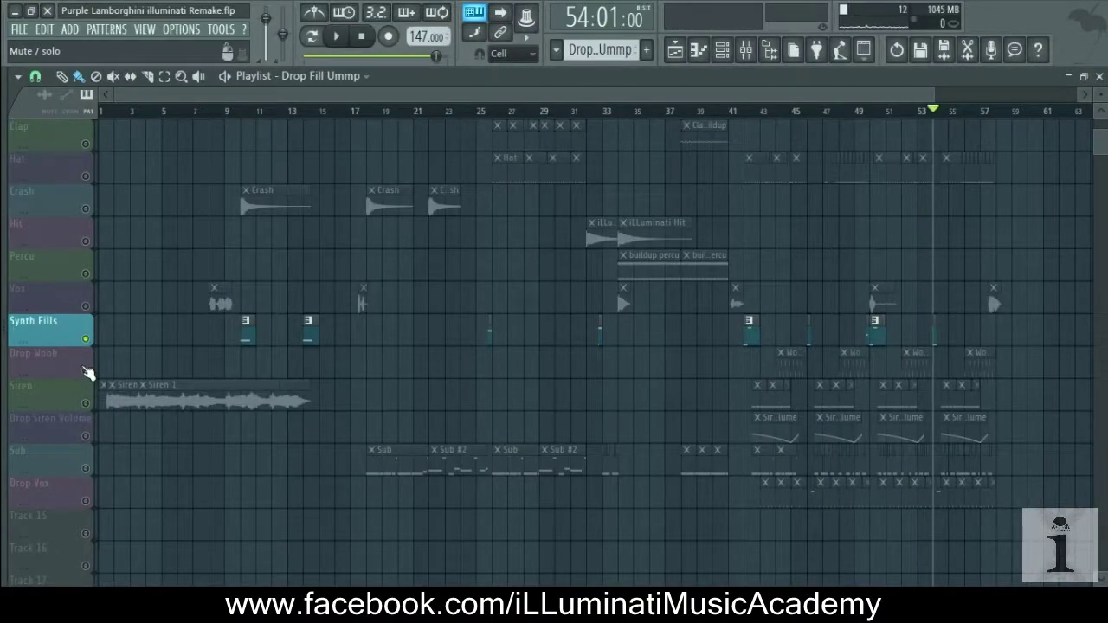
- Solo the Drop Woob track and play its first pattern from bar 44
{"action": "left_click", "coordinate": [86, 372]}
{"action": "left_click", "coordinate": [785, 114]}
{"action": "key", "text": "space"}
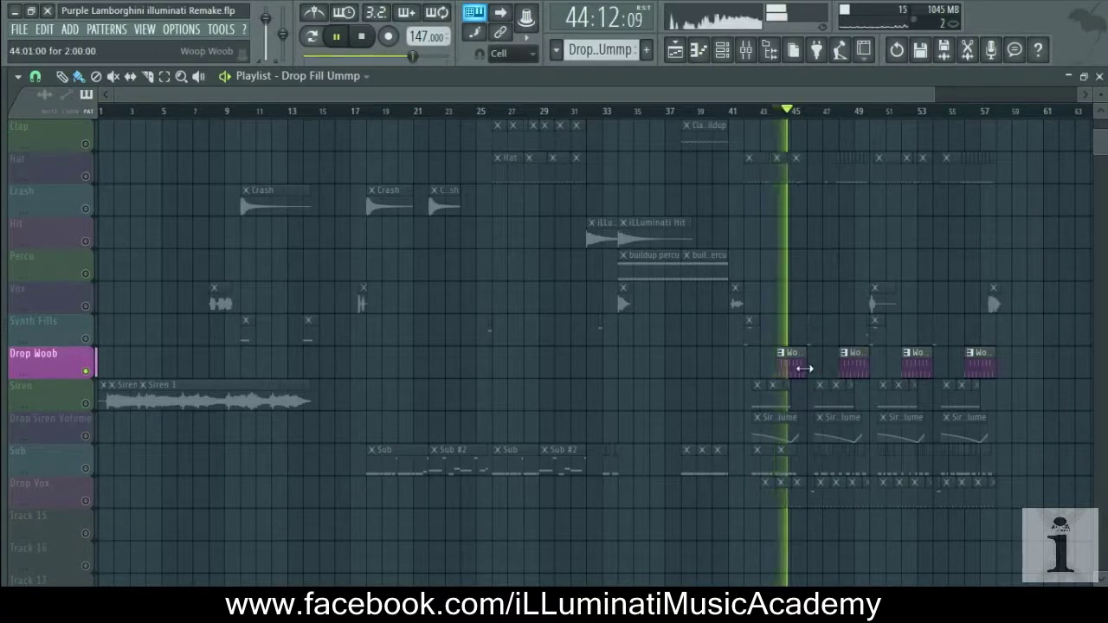
{"action": "key", "text": "space"}
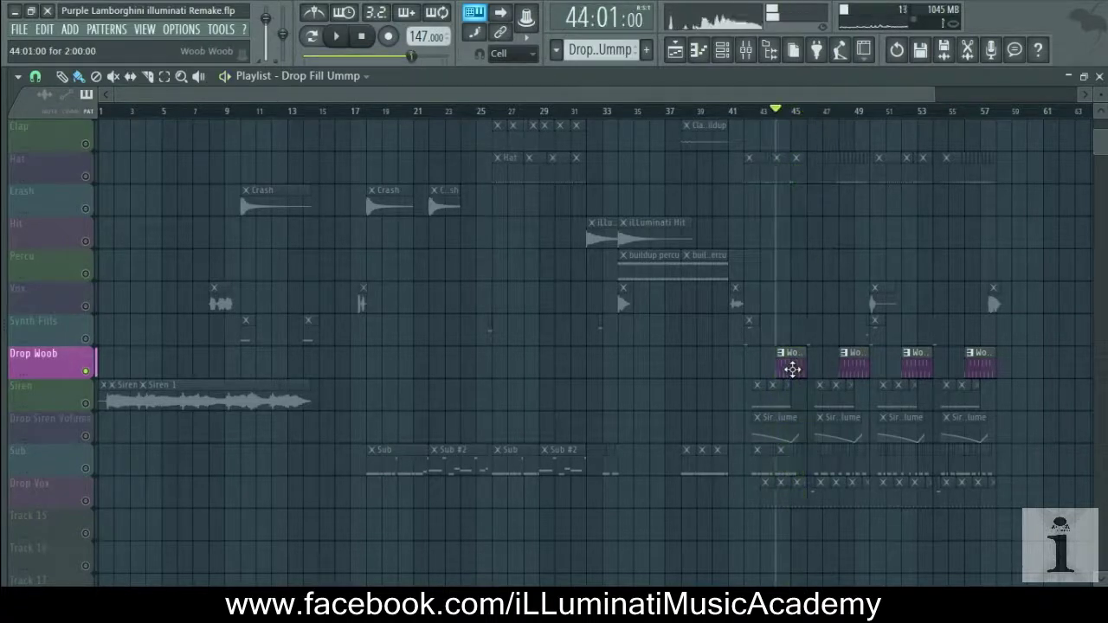
- Show and play the Woob Woob pattern's Drop Sound 2 notes in the piano roll, then return to the playlist
{"action": "double_click", "coordinate": [793, 369]}
{"action": "left_click_drag", "start_coordinate": [298, 89], "coordinate": [576, 97]}
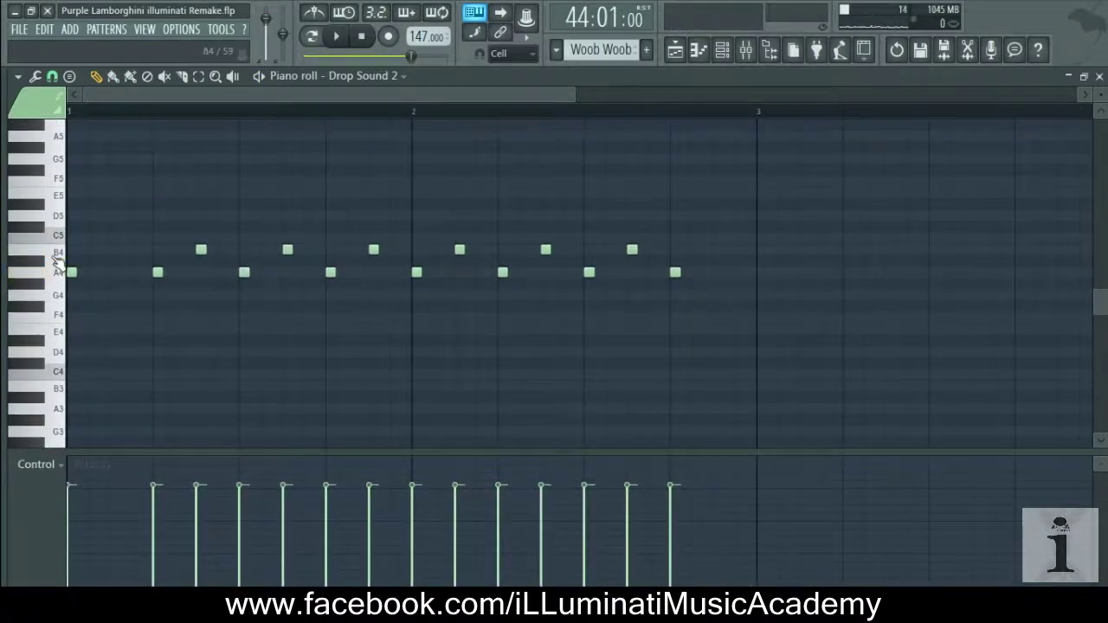
{"action": "key", "text": "space"}
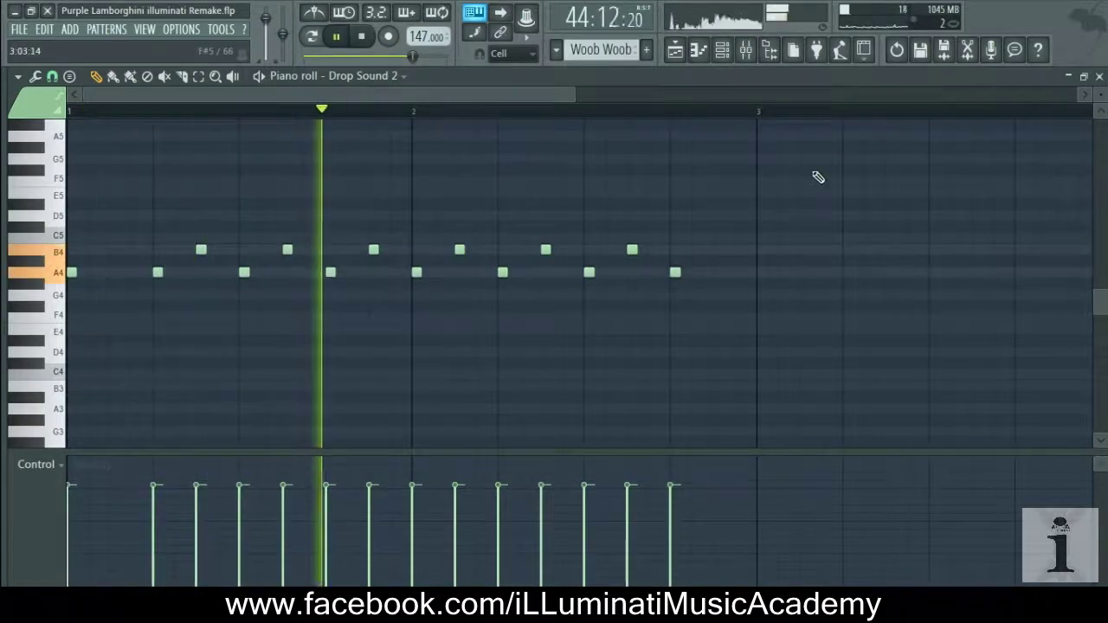
{"action": "key", "text": "space"}
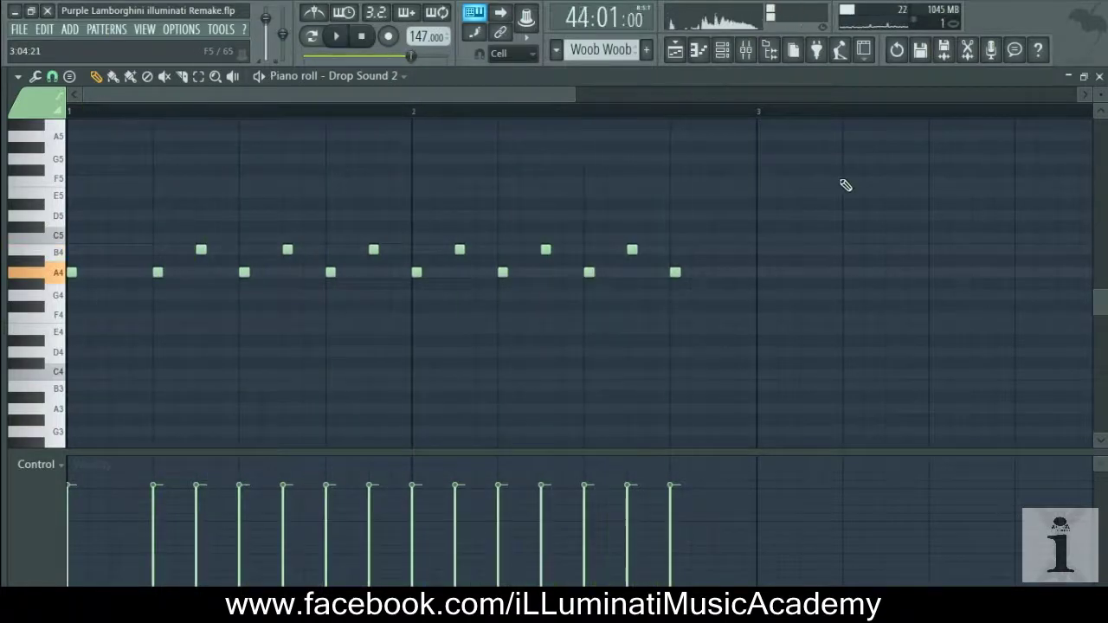
{"action": "left_click", "coordinate": [1099, 76]}
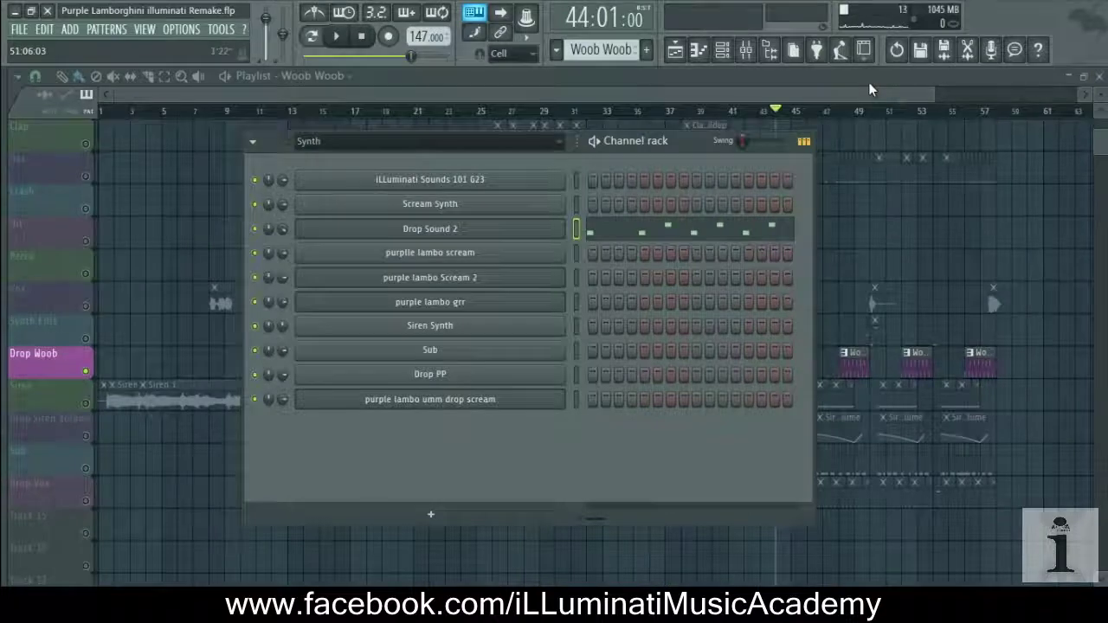
{"action": "key", "text": "F6"}
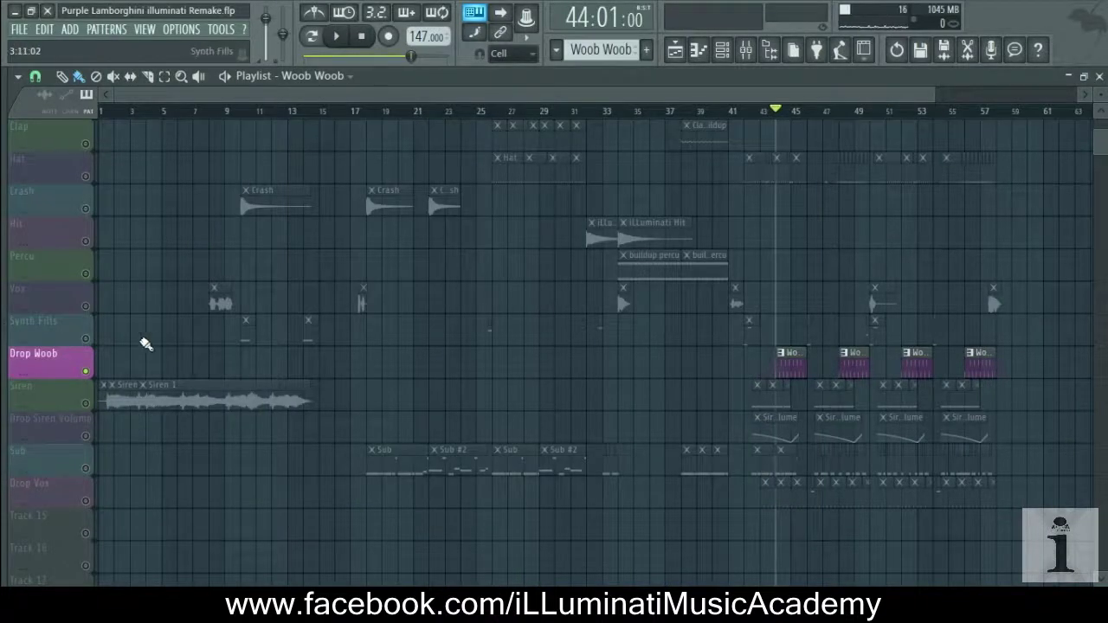
- Solo the Siren track and play its intro audio clips from the start and from bar 13
{"action": "left_click", "coordinate": [92, 398]}
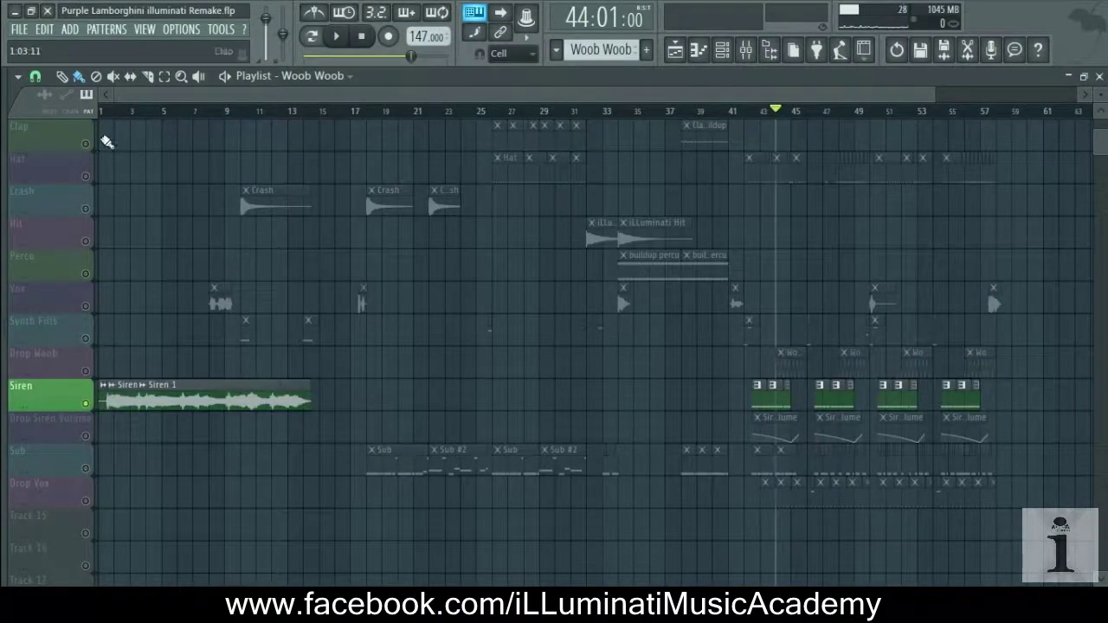
{"action": "scroll", "coordinate": [266, 291], "scroll_direction": "up", "scroll_amount": 2}
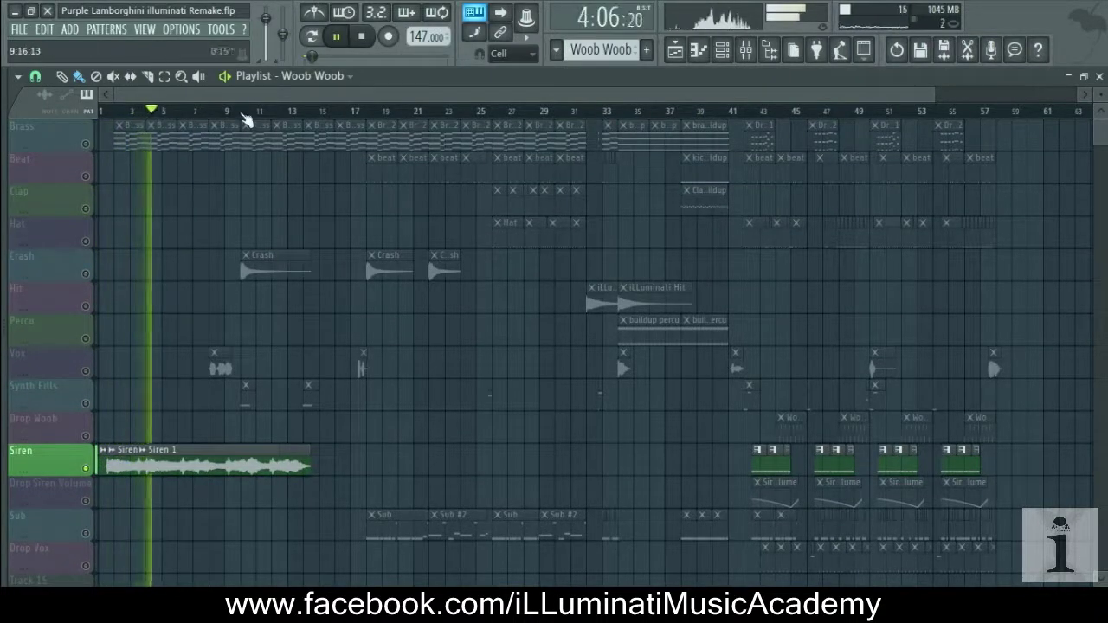
{"action": "left_click_drag", "start_coordinate": [255, 112], "coordinate": [291, 110]}
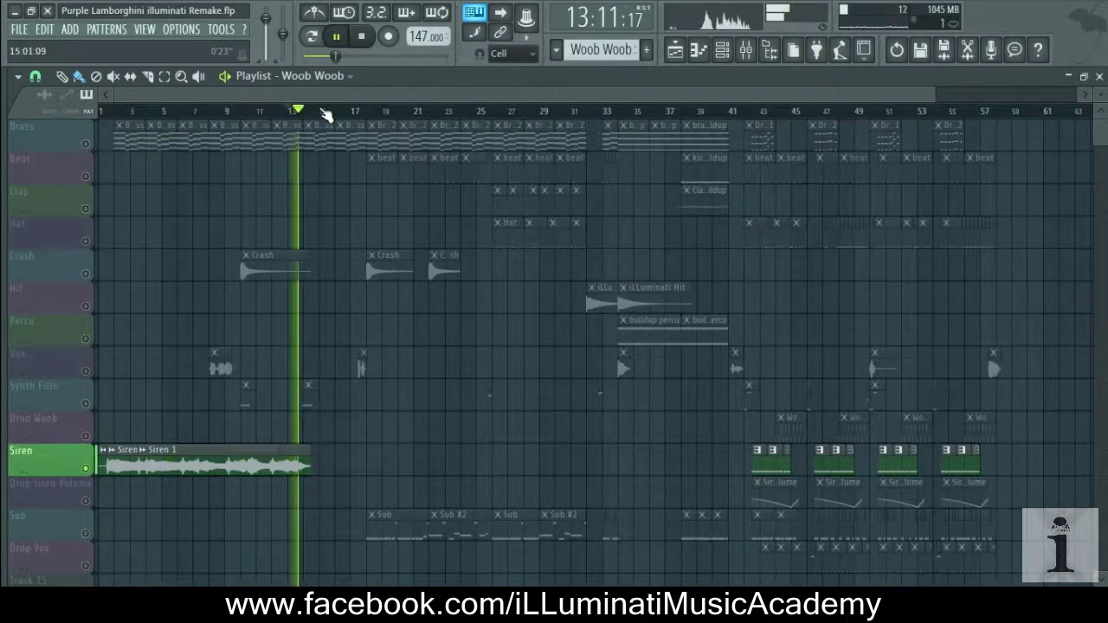
{"action": "key", "text": "space"}
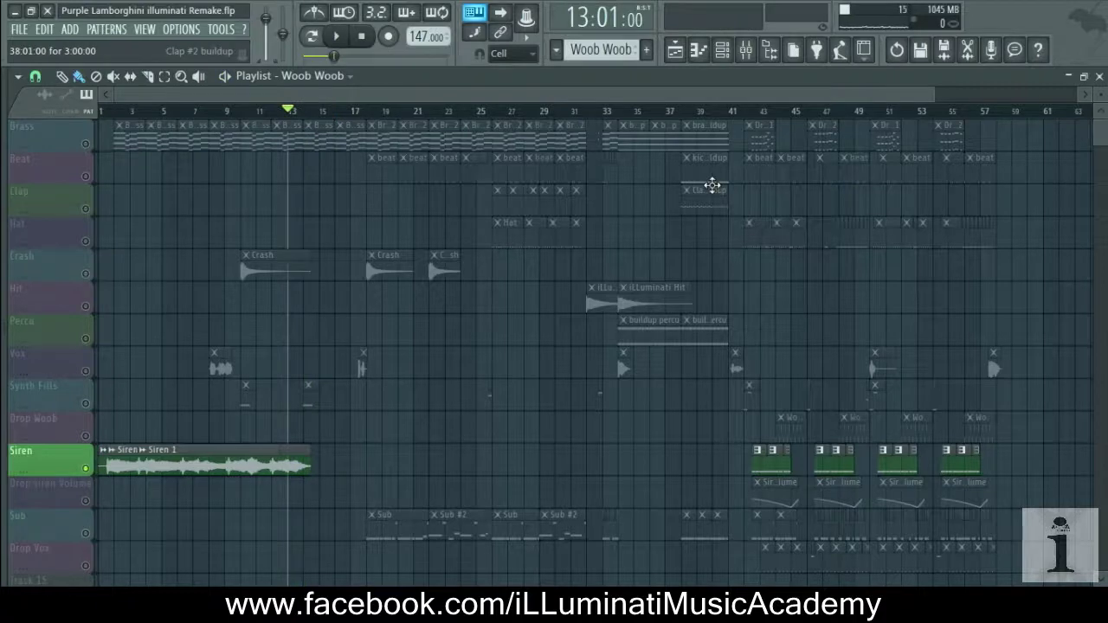
- Play the drop siren patterns from bar 42 with the Drop Siren Volume track enabled
{"action": "left_click", "coordinate": [747, 113]}
{"action": "key", "text": "space"}
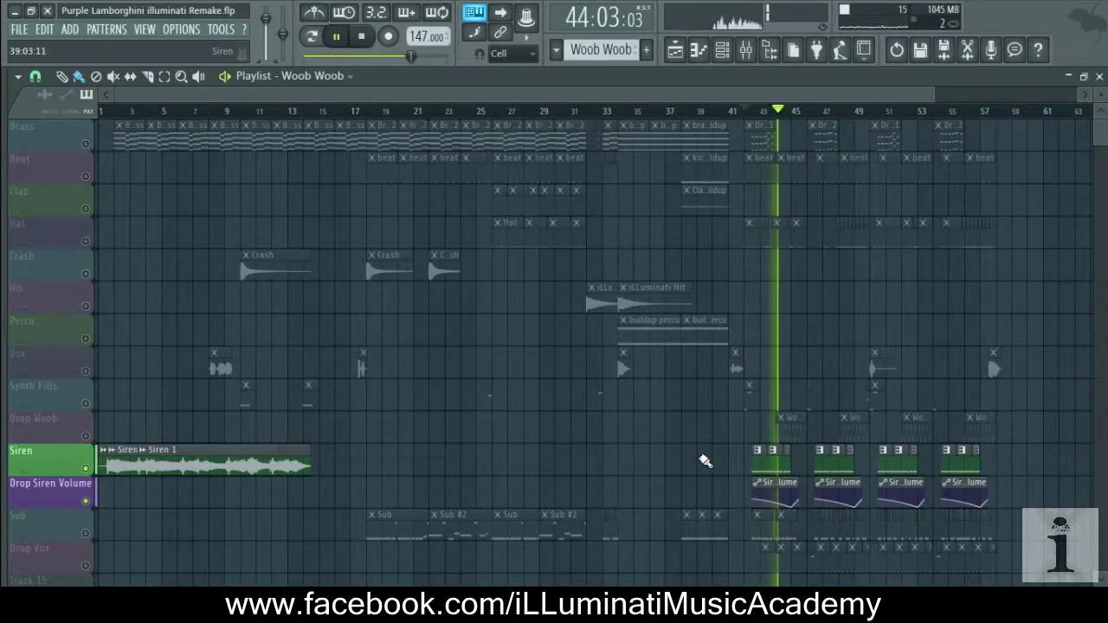
{"action": "key", "text": "space"}
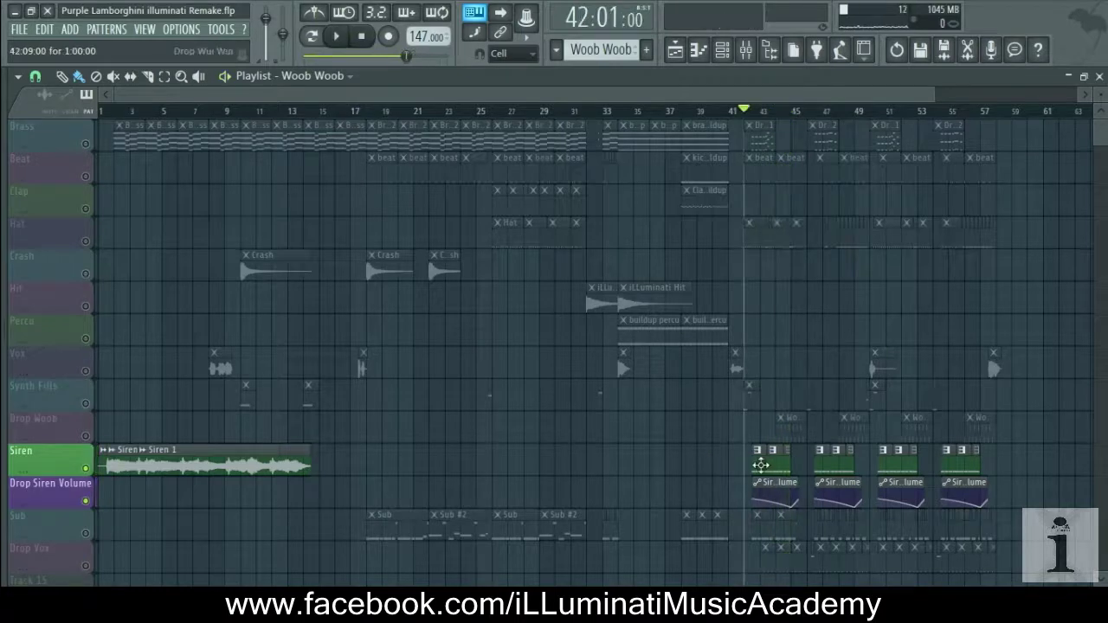
- Show the Drop Wui Wui pattern's Siren Synth notes in the piano roll and play the pattern on its own in pattern mode
{"action": "double_click", "coordinate": [763, 463]}
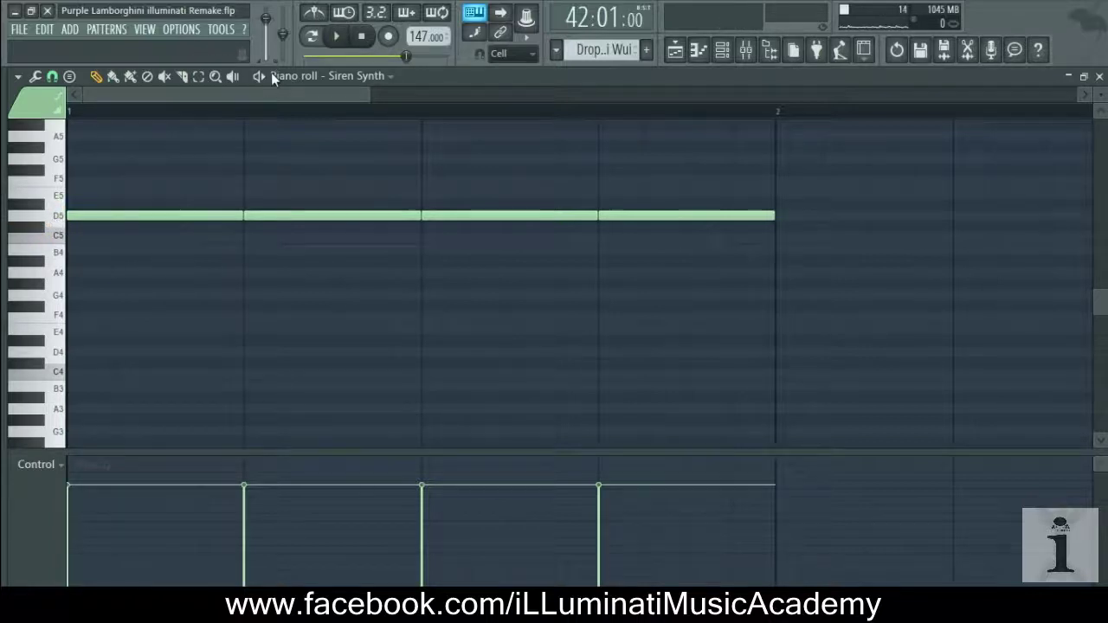
{"action": "left_click", "coordinate": [311, 36]}
{"action": "left_click", "coordinate": [336, 36]}
{"action": "left_click_drag", "start_coordinate": [373, 97], "coordinate": [410, 93]}
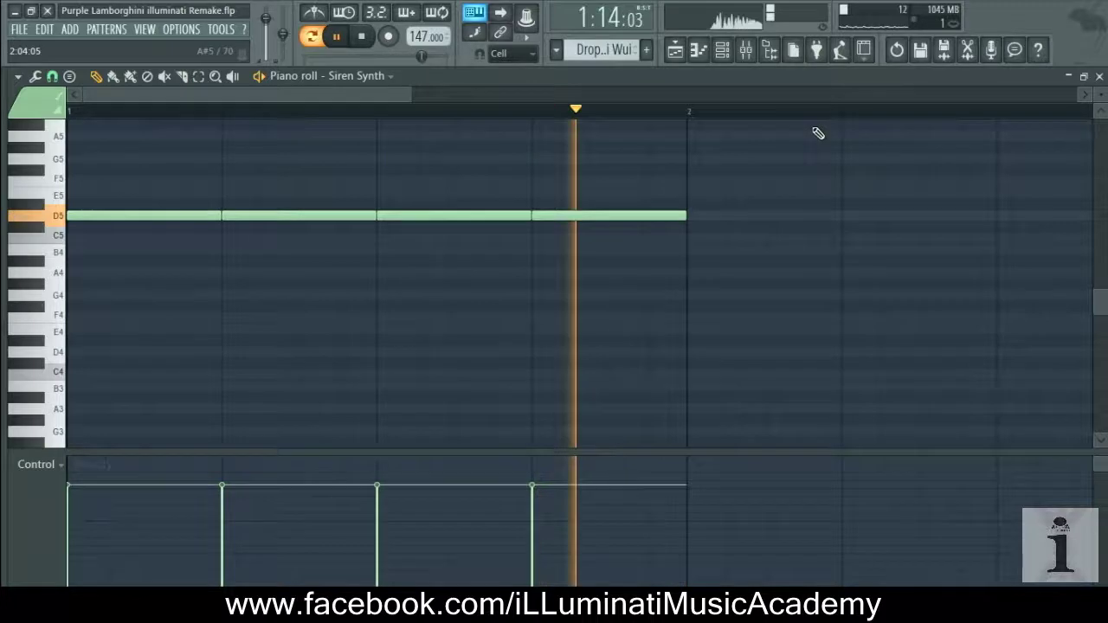
{"action": "key", "text": "space"}
{"action": "left_click", "coordinate": [1099, 77]}
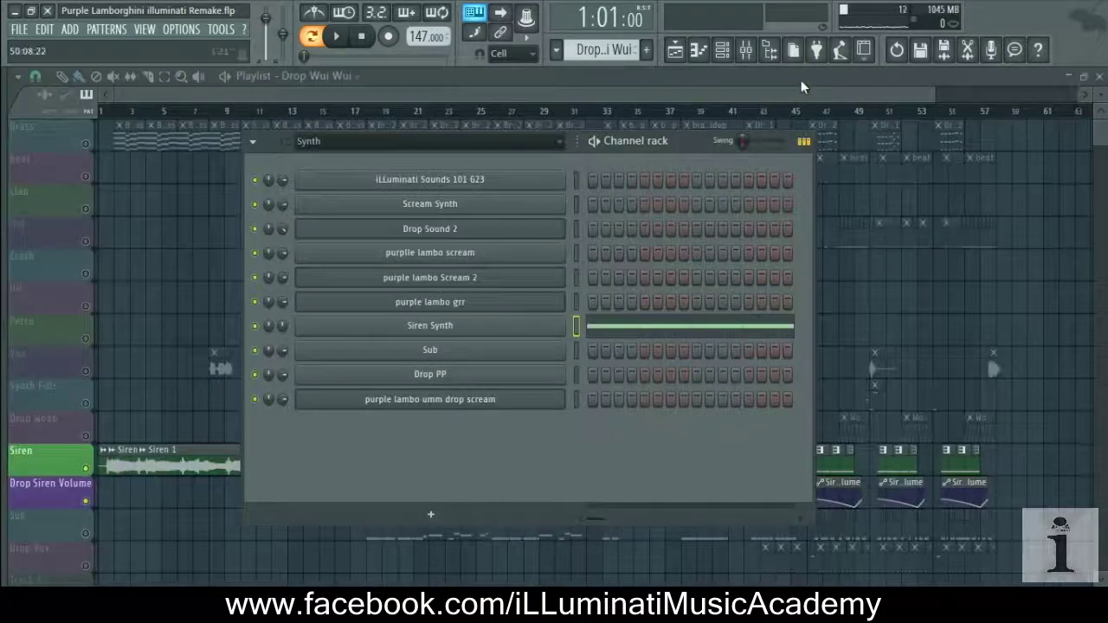
- Return to the playlist, solo the Sub track and play its first patterns from bar 18
{"action": "key", "text": "F6"}
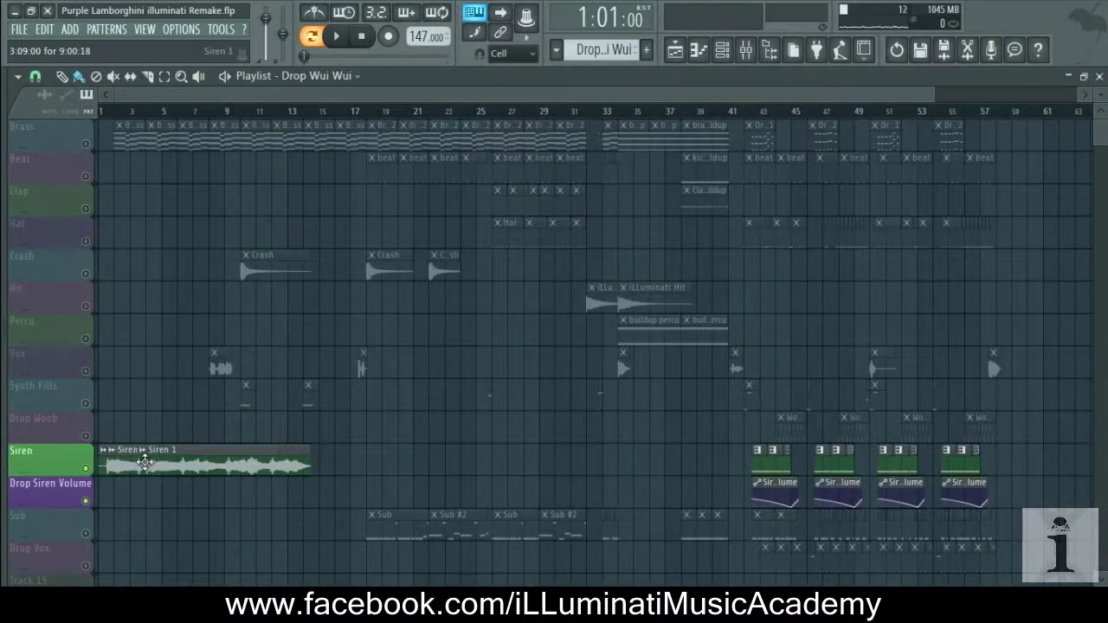
{"action": "left_click", "coordinate": [92, 537]}
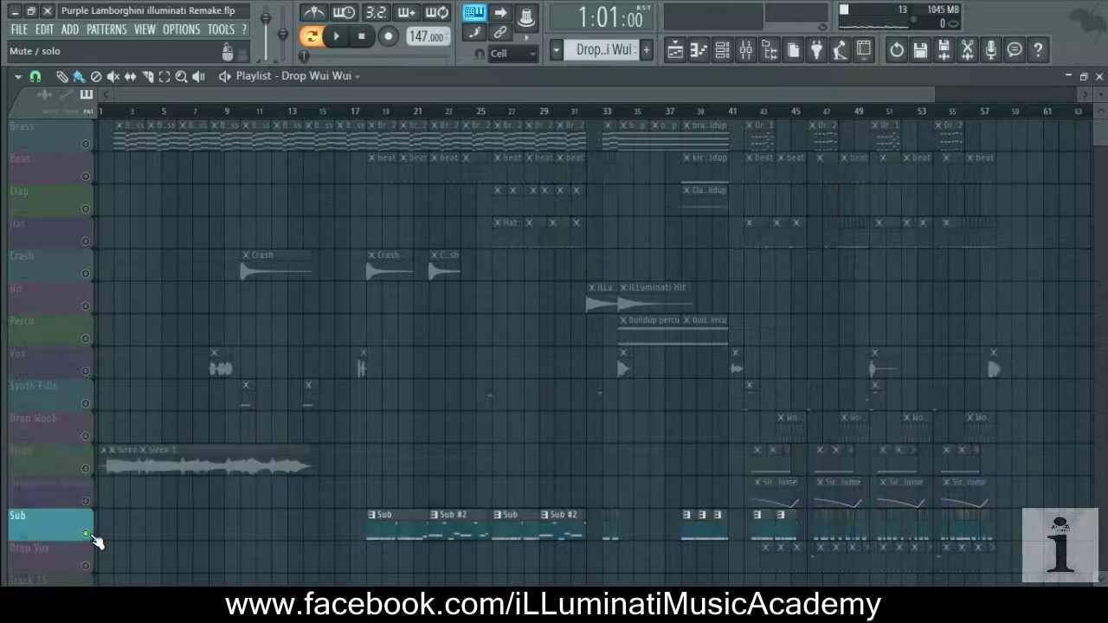
{"action": "scroll", "coordinate": [193, 512], "scroll_direction": "down", "scroll_amount": 2}
{"action": "key", "text": "space"}
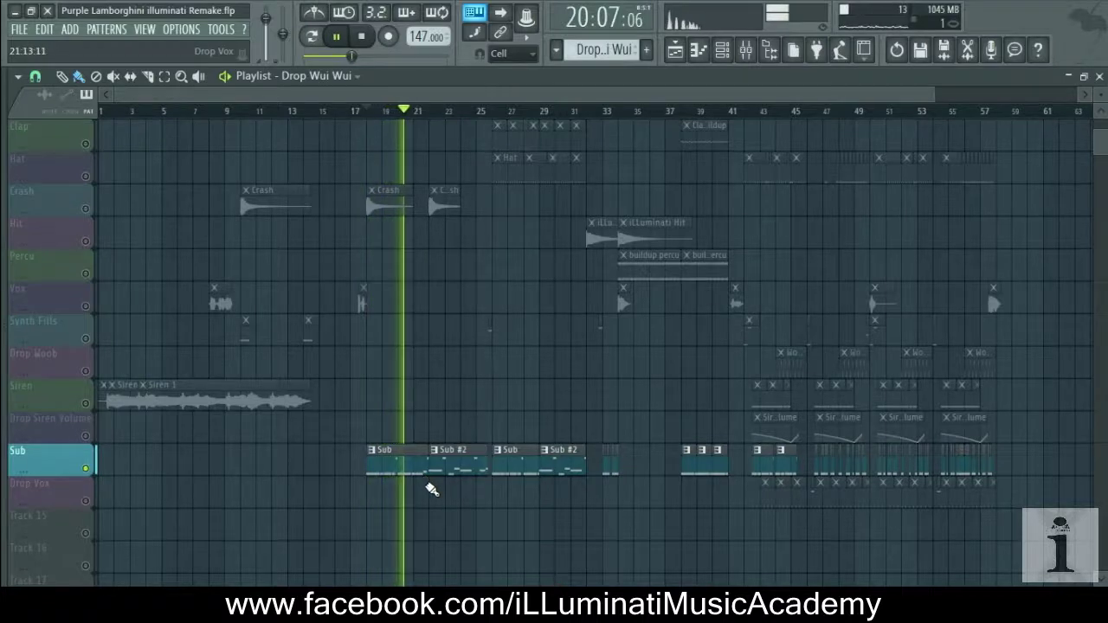
{"action": "key", "text": "space"}
- Show the Sub pattern's notes in the piano roll, play them in song mode, and return to the playlist
{"action": "double_click", "coordinate": [410, 468]}
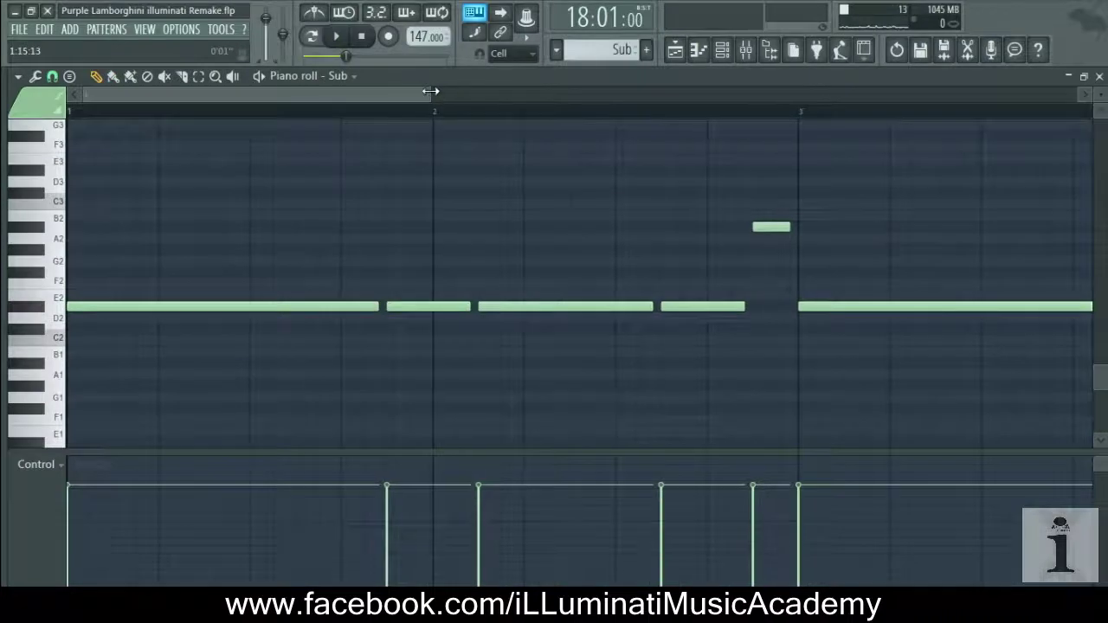
{"action": "key", "text": "space"}
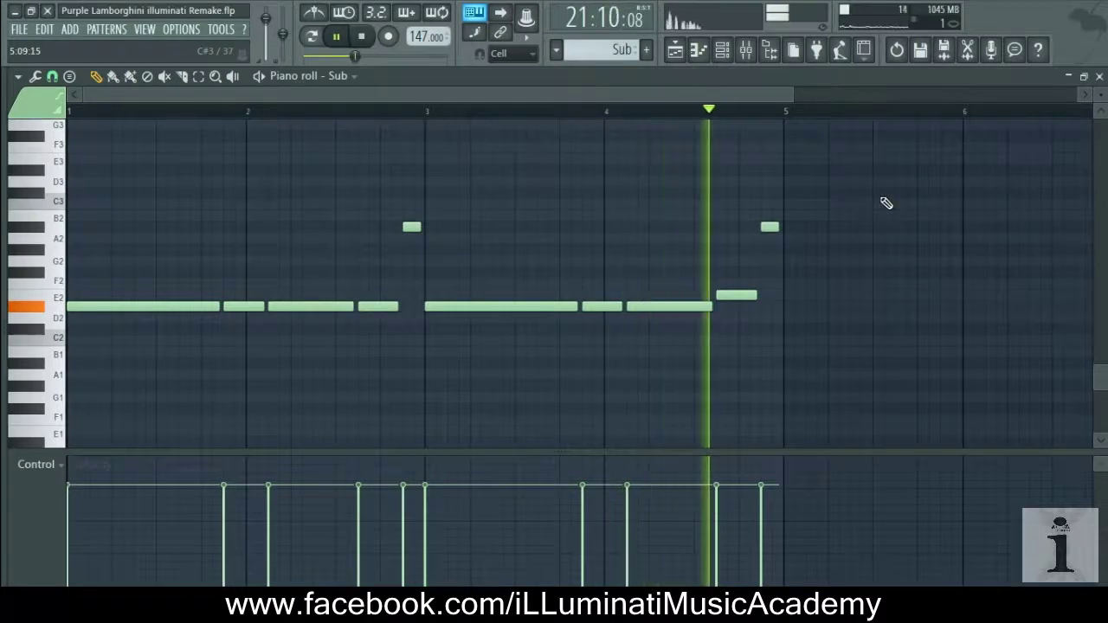
{"action": "key", "text": "space"}
{"action": "left_click", "coordinate": [1099, 78]}
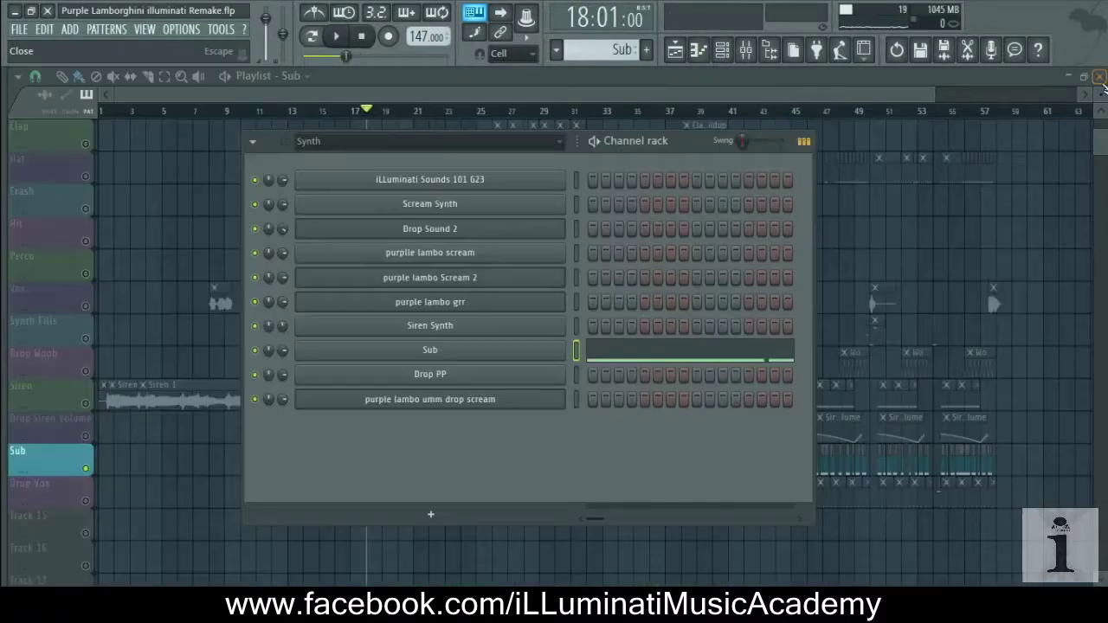
{"action": "key", "text": "F6"}
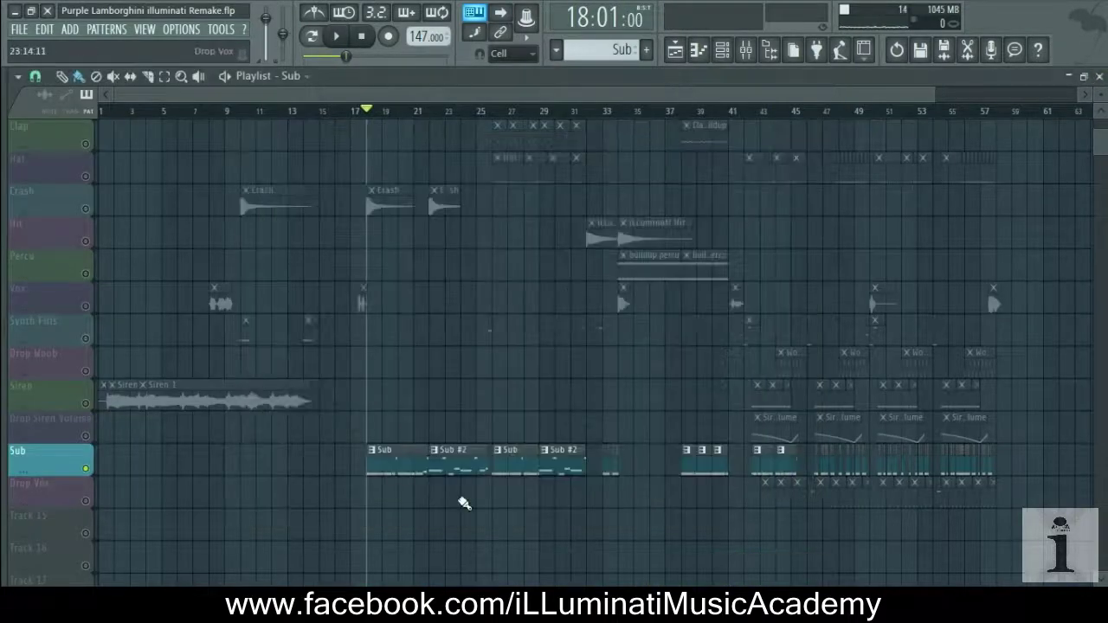
- Show all of the Sub #2 pattern's notes in the piano roll and briefly start and stop song playback
{"action": "double_click", "coordinate": [460, 457]}
{"action": "left_click_drag", "start_coordinate": [209, 95], "coordinate": [79, 94]}
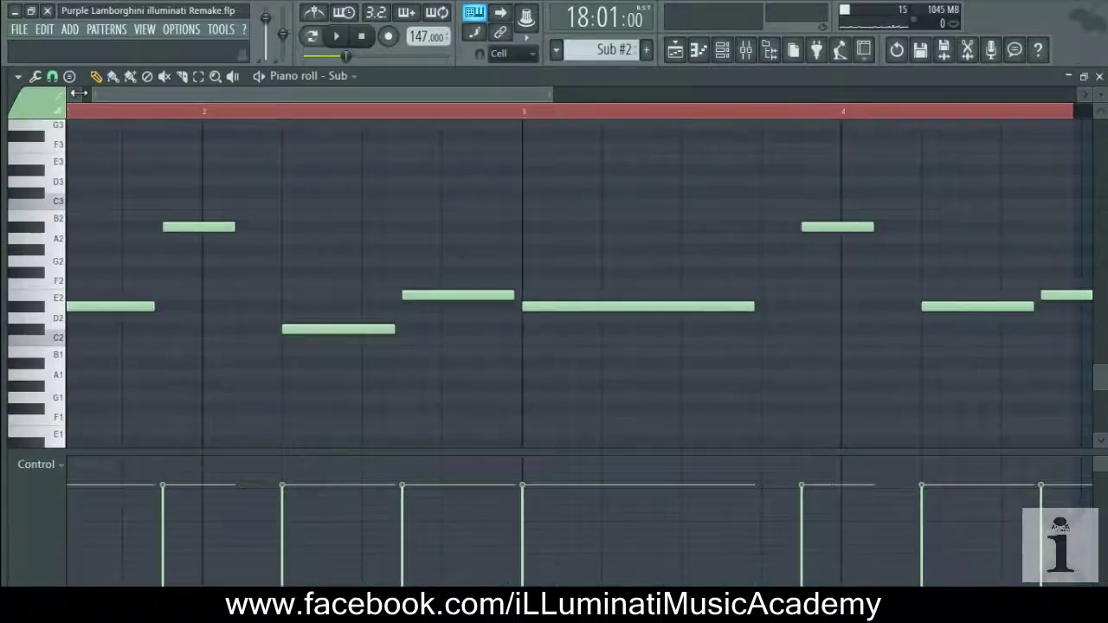
{"action": "left_click_drag", "start_coordinate": [555, 90], "coordinate": [753, 125]}
{"action": "key", "text": "space"}
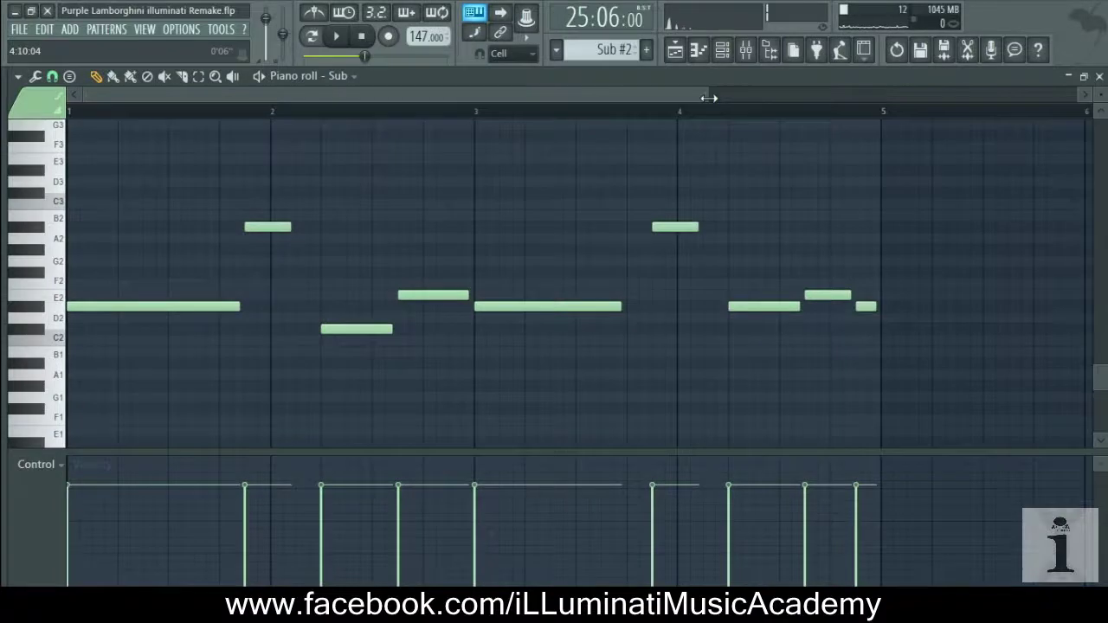
{"action": "key", "text": "space"}
- Play the Sub #2 pattern on its own in pattern mode, then return to the playlist
{"action": "left_click", "coordinate": [315, 36]}
{"action": "key", "text": "space"}
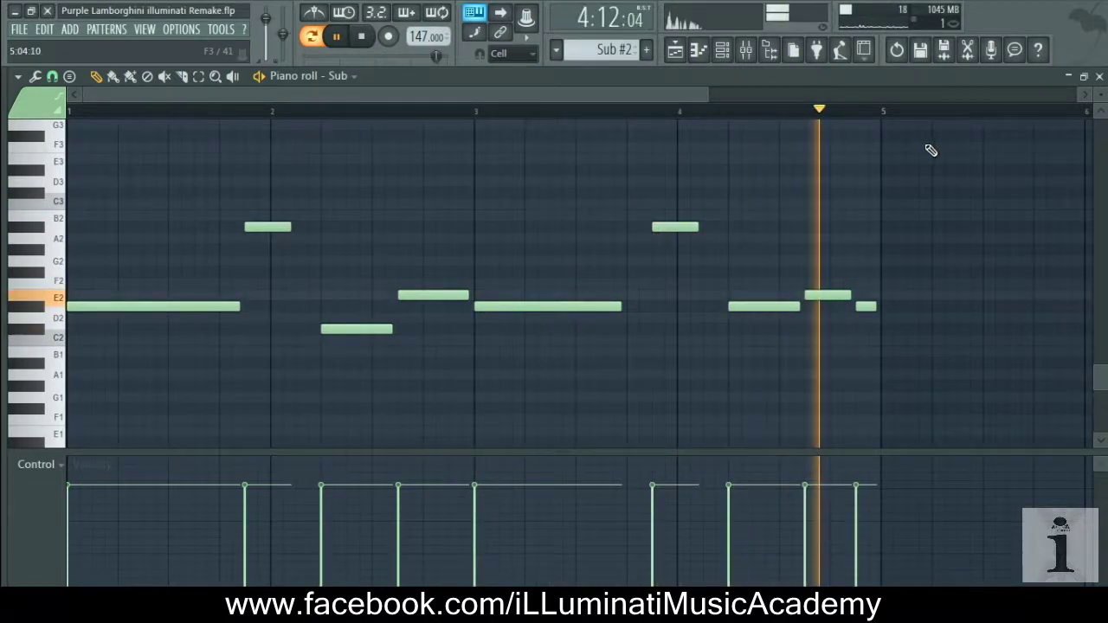
{"action": "key", "text": "space"}
{"action": "left_click", "coordinate": [1099, 76]}
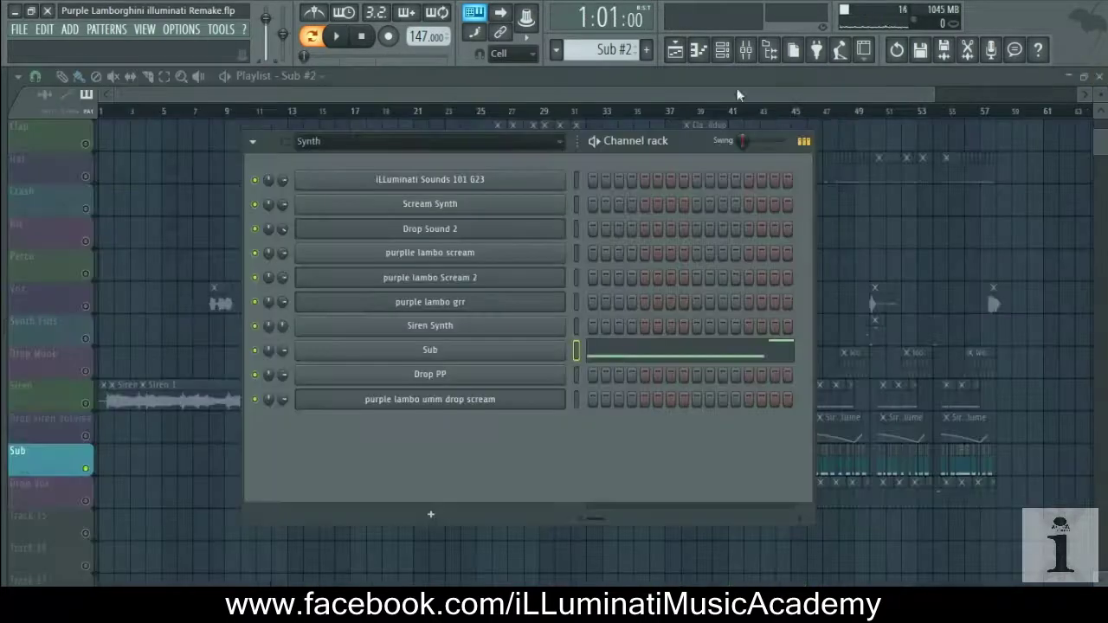
{"action": "key", "text": "Escape"}
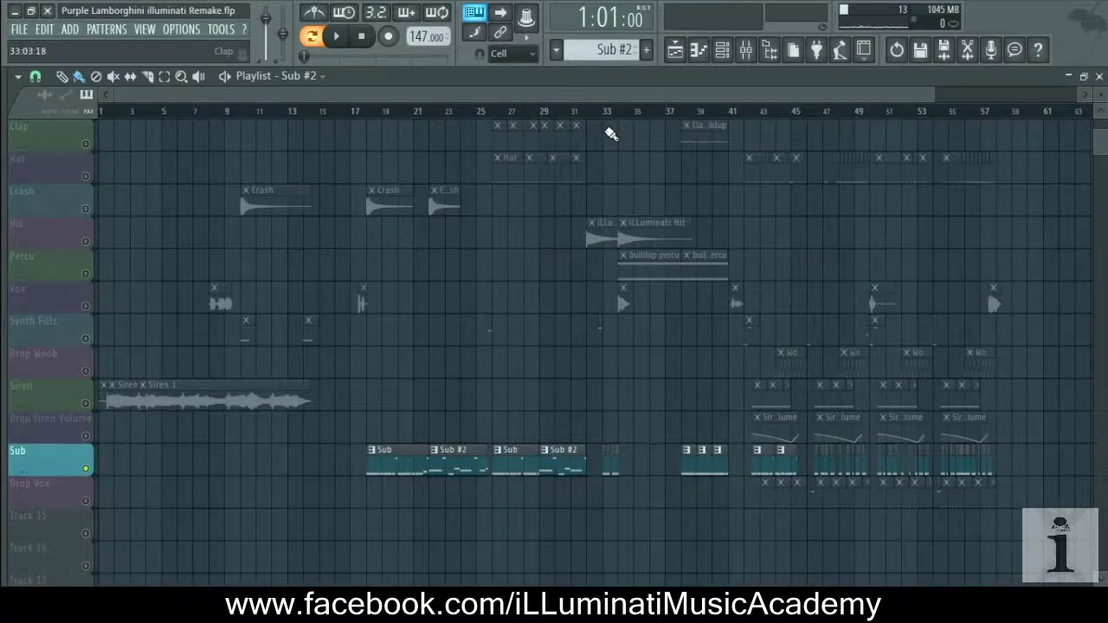
- Play the Sub track's buildup patterns near bar 38 and its drop patterns around bar 43 and from bar 46
{"action": "key", "text": "space"}
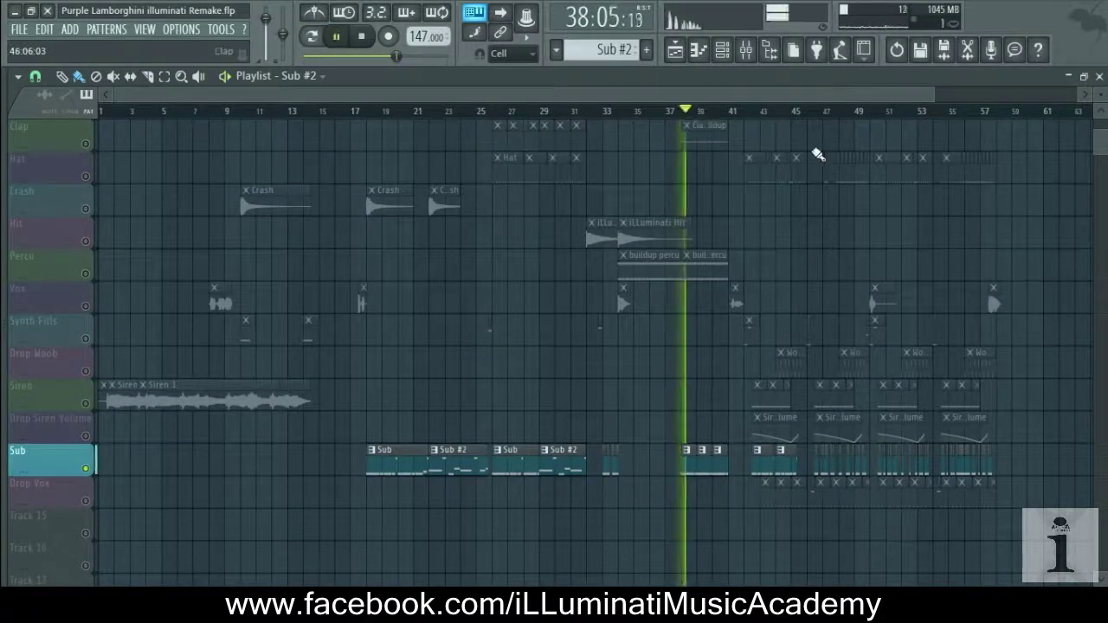
{"action": "left_click", "coordinate": [765, 111]}
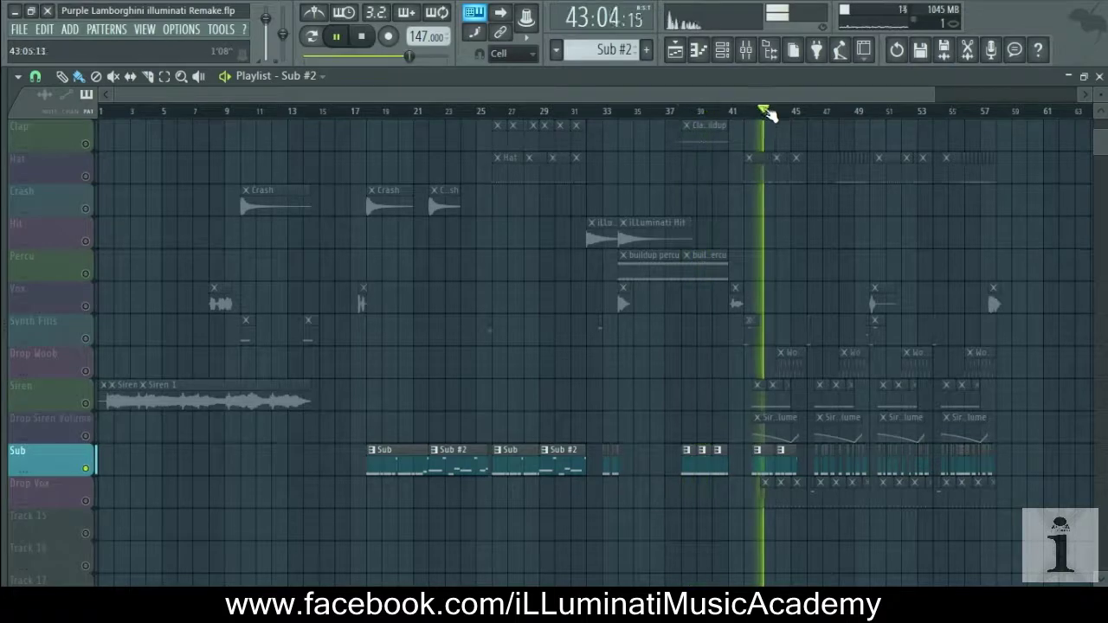
{"action": "left_click", "coordinate": [823, 112]}
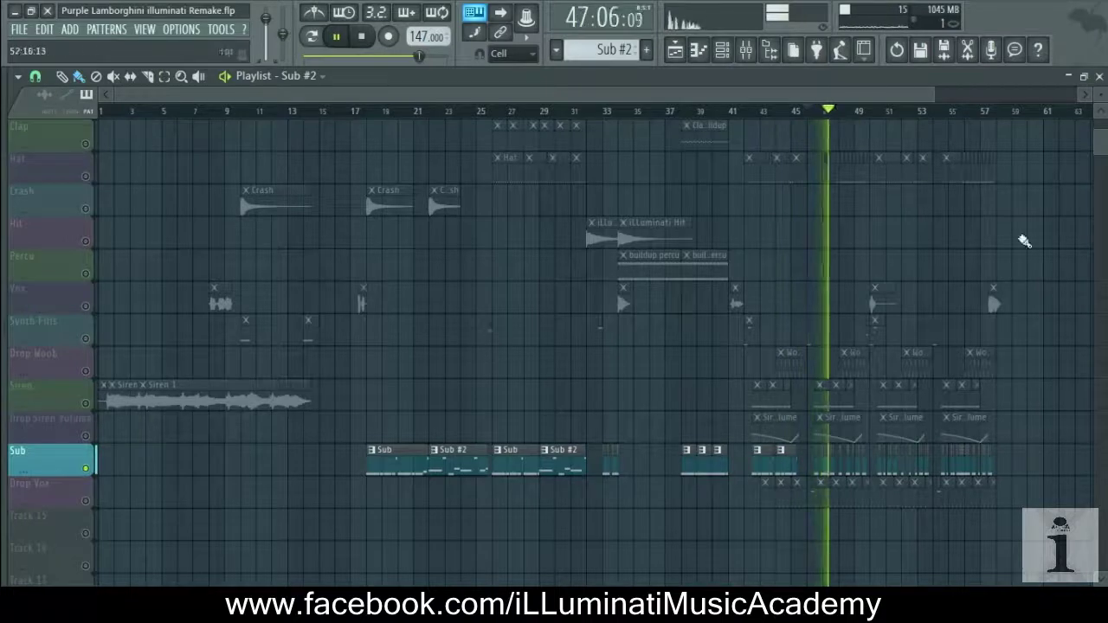
{"action": "key", "text": "space"}
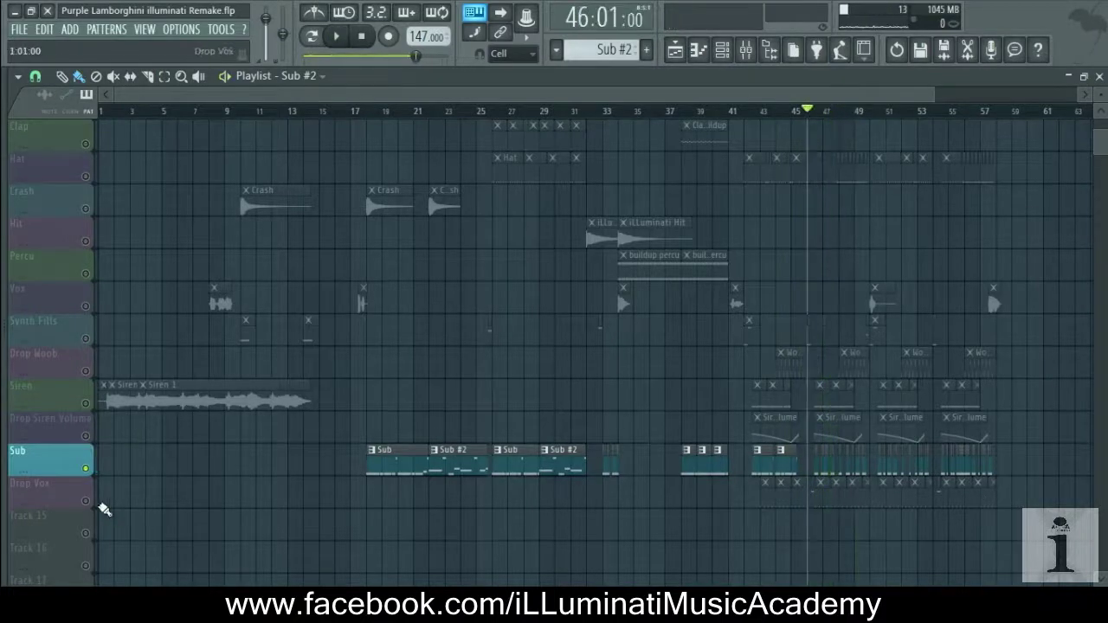
- Solo the Drop Vox track and play its drop patterns from bar 43
{"action": "left_click", "coordinate": [89, 506]}
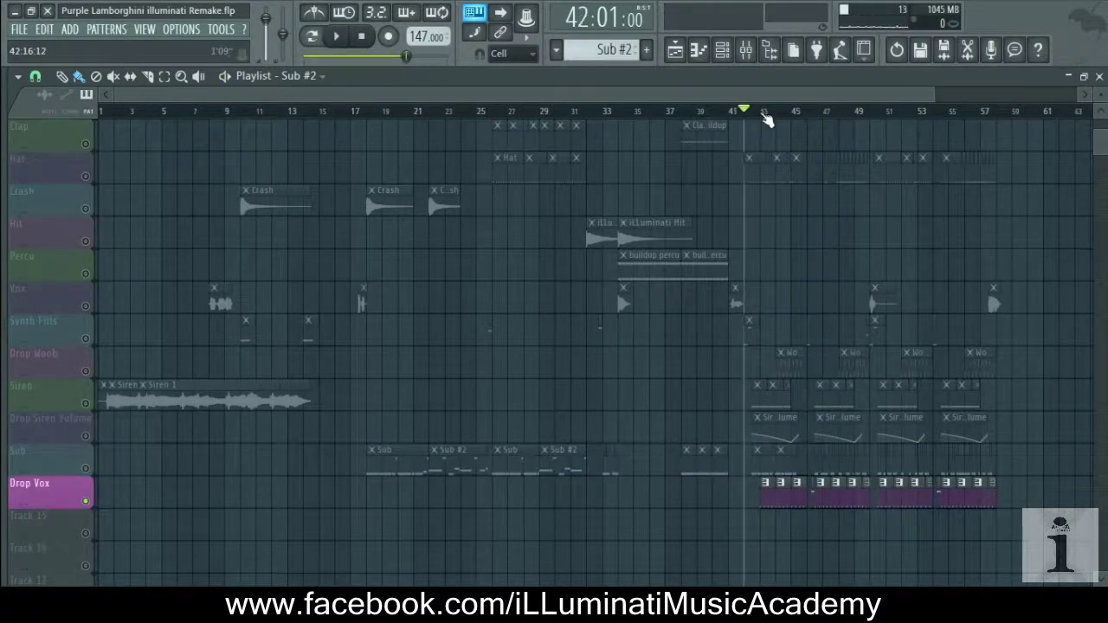
{"action": "key", "text": "space"}
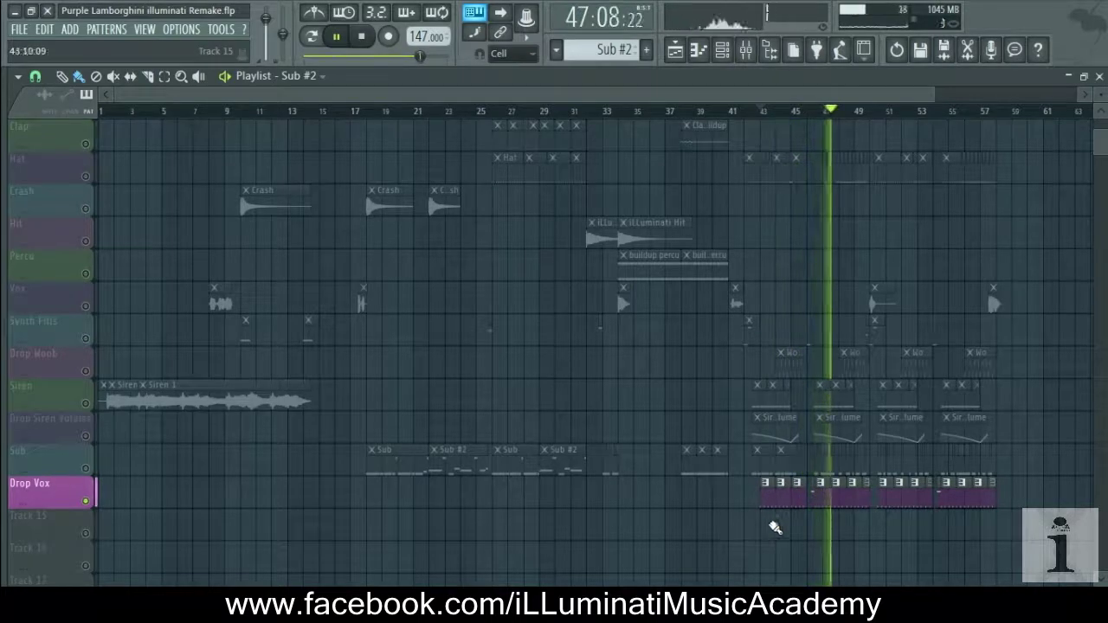
{"action": "key", "text": "space"}
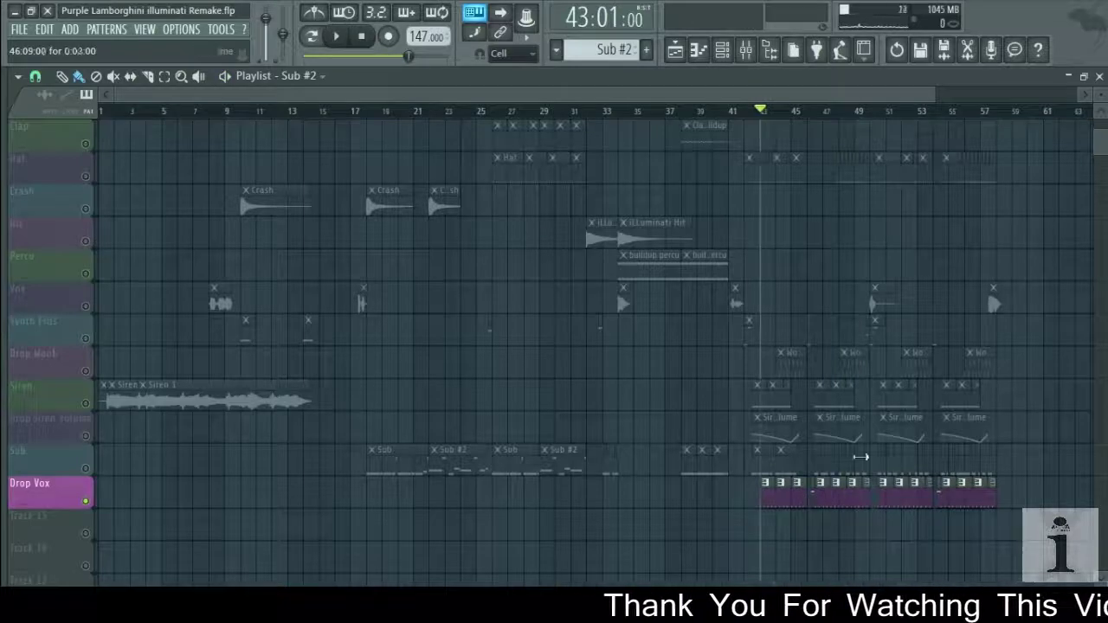
- Enable the Sub and Drop Siren Volume tracks alongside Drop Vox, playing the layered drop from bar 43
{"action": "scroll", "coordinate": [822, 489], "scroll_direction": "up", "scroll_amount": 2}
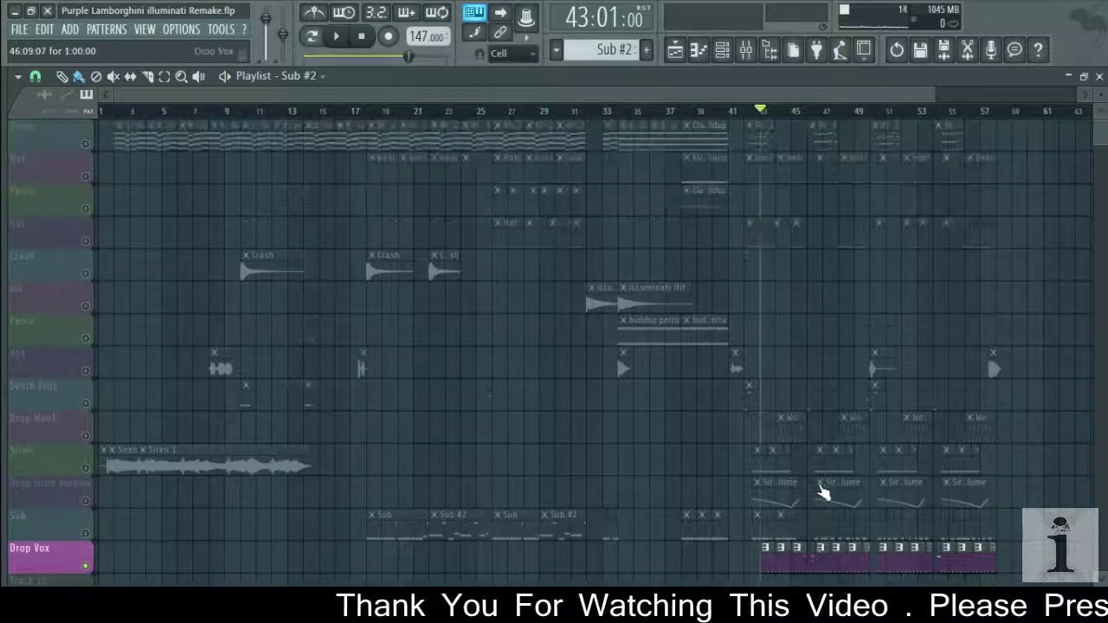
{"action": "key", "text": "space"}
{"action": "left_click", "coordinate": [87, 500]}
{"action": "key", "text": "space"}
{"action": "left_click", "coordinate": [89, 468]}
{"action": "key", "text": "space"}
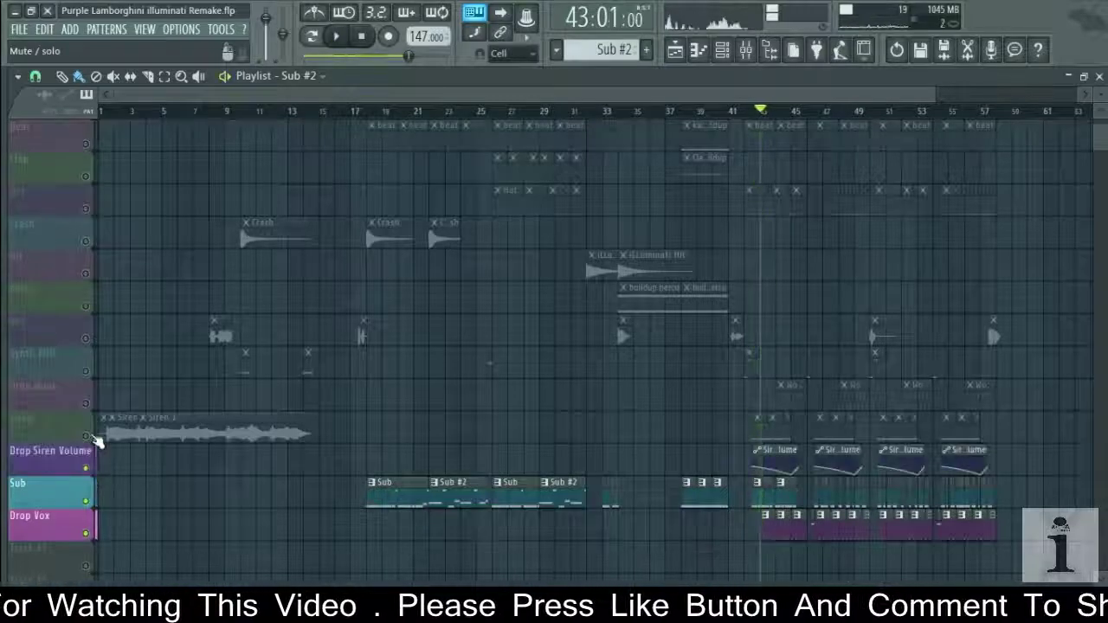